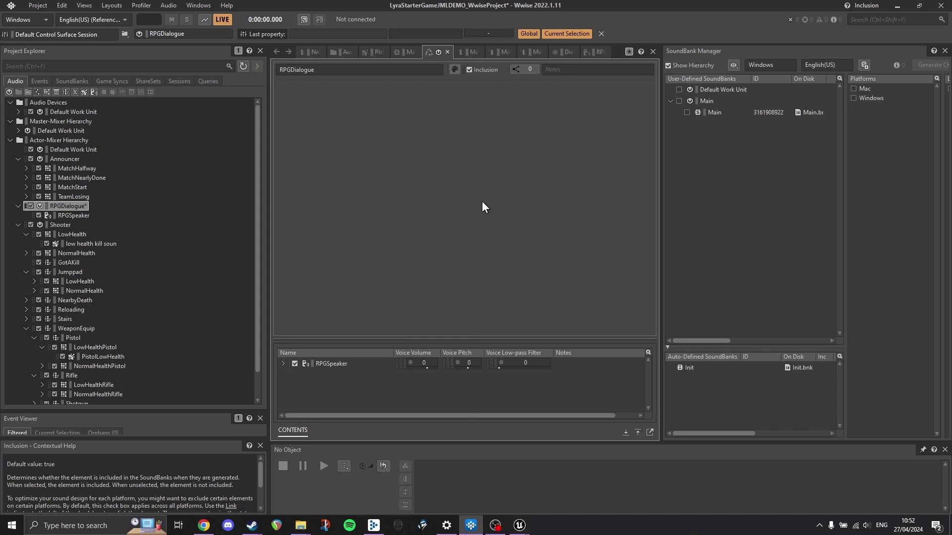
Step: Create a Sound Voice object named Testvoice inside the RPGDialogue work unit
right_click(71, 204)
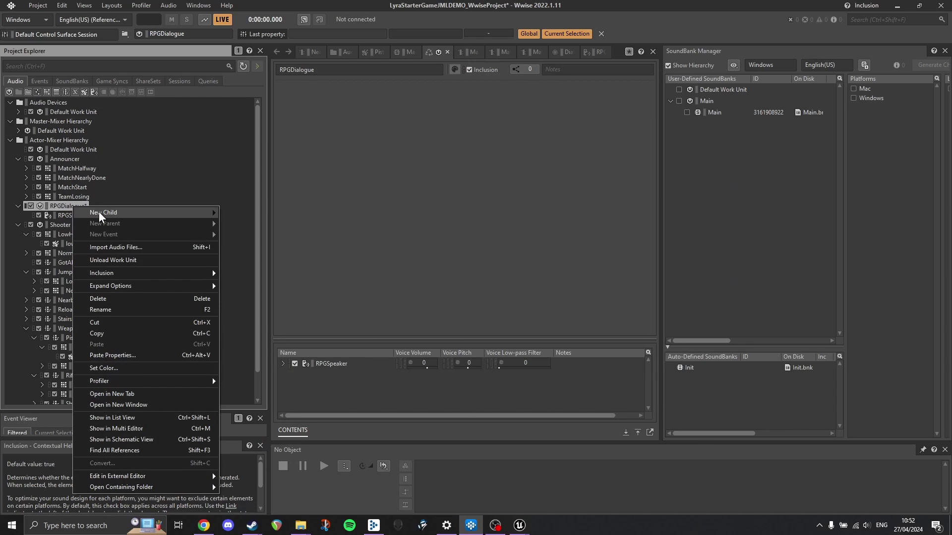
mouse_move(179, 213)
click(279, 299)
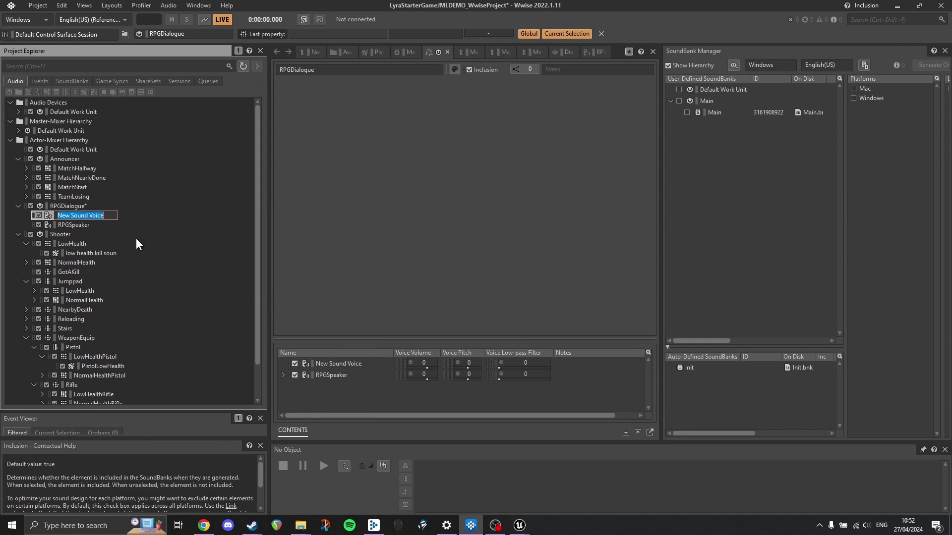
text(Testvoice)
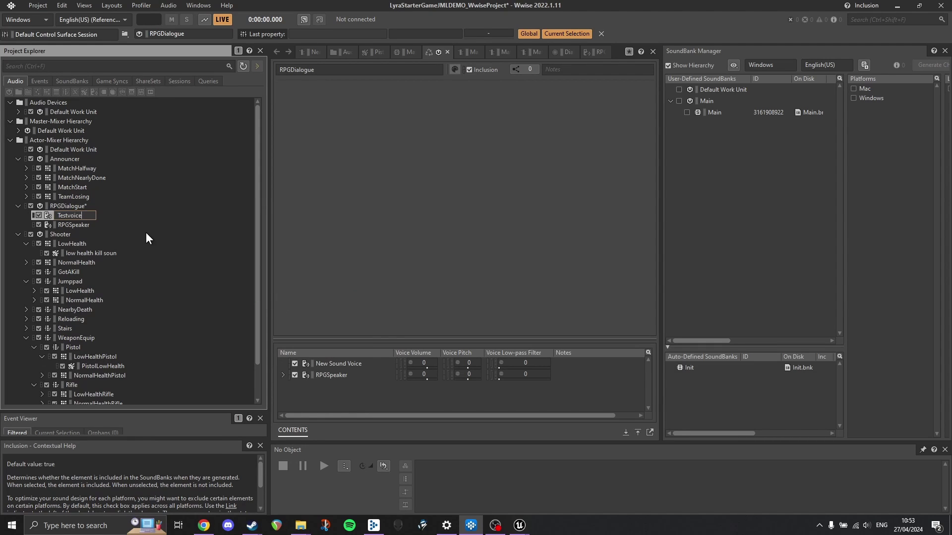
key(Return)
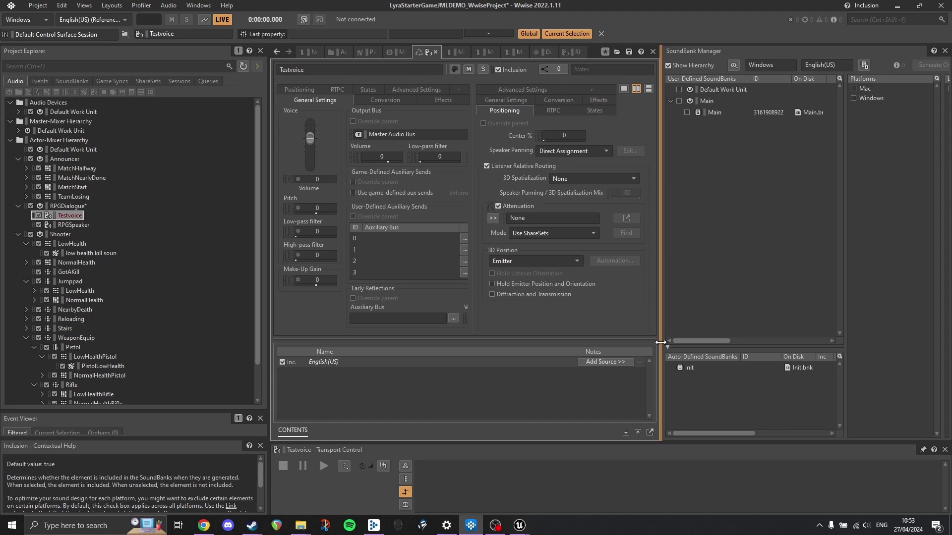
Step: Widen the property editor and add an External Source to Testvoice for English(US)
drag(661, 312, 918, 312)
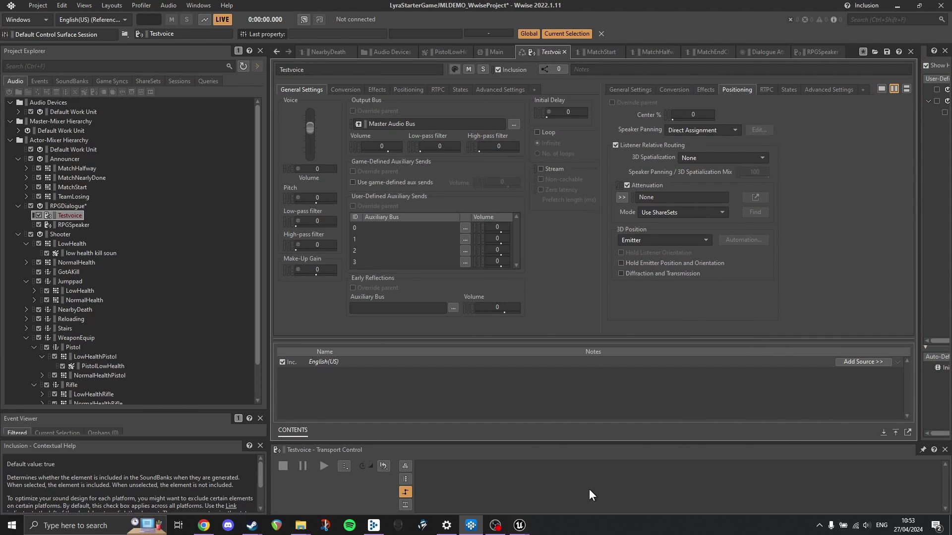
click(864, 364)
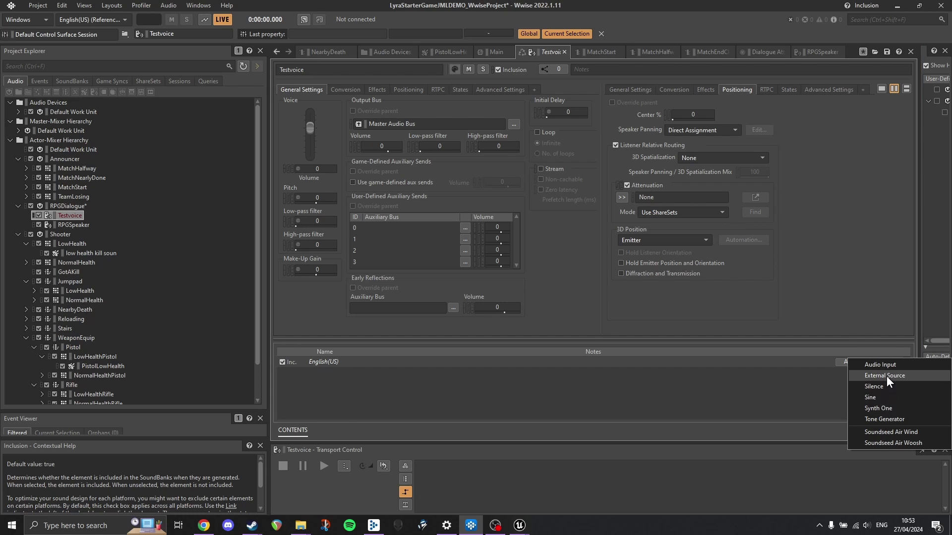
click(886, 376)
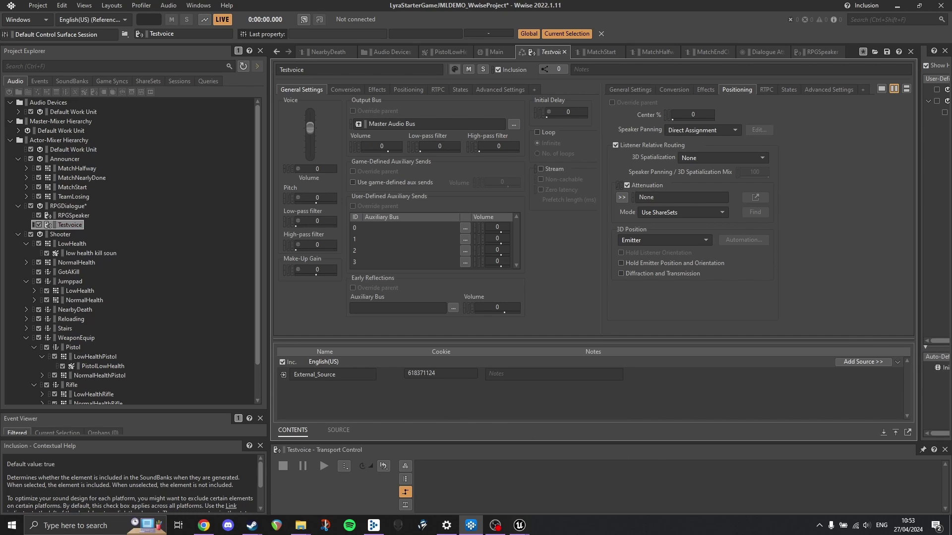
click(439, 373)
Step: Delete the Testvoice object from the RPGDialogue work unit
right_click(66, 225)
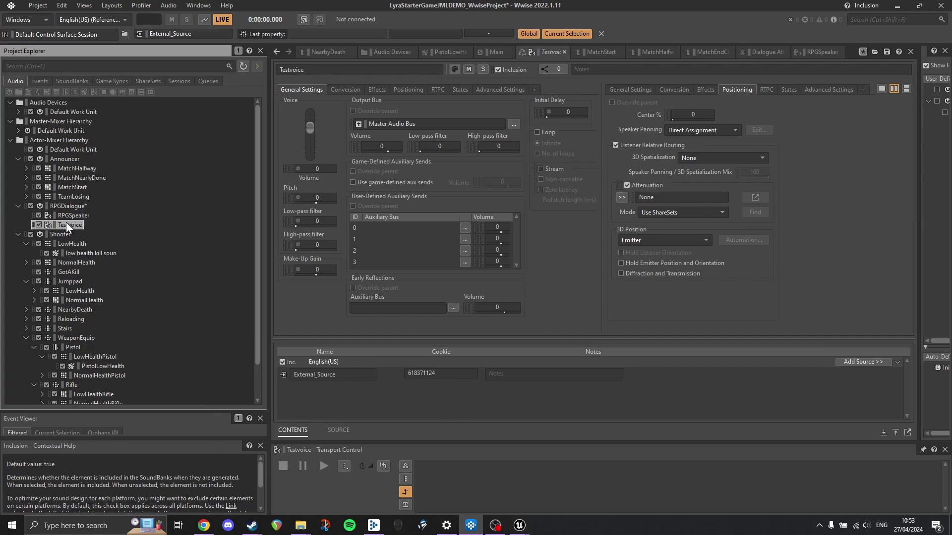
click(106, 302)
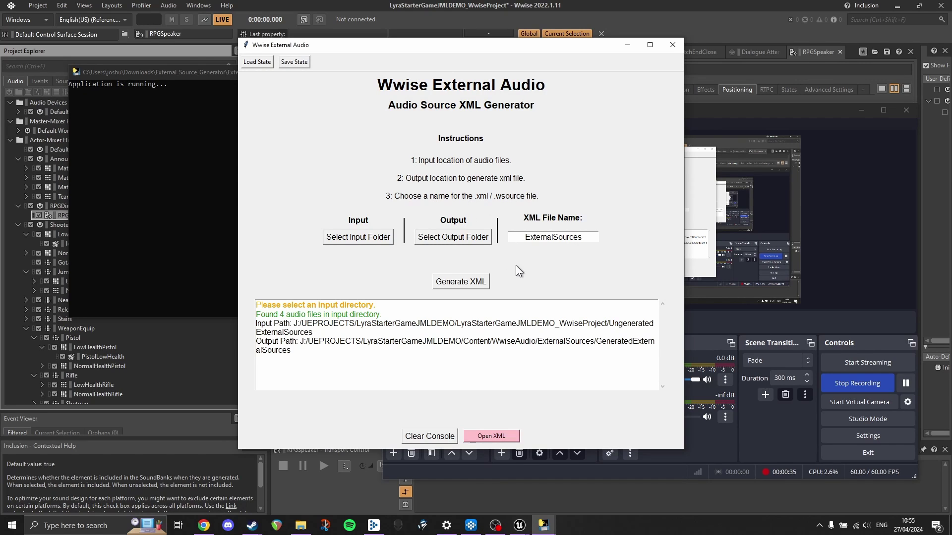
Step: In the Wwise External Audio XML generator, set the input folder to UngeneratedExternalSources inside LyraStarterGameJMLDEMO_WwiseProject
click(370, 238)
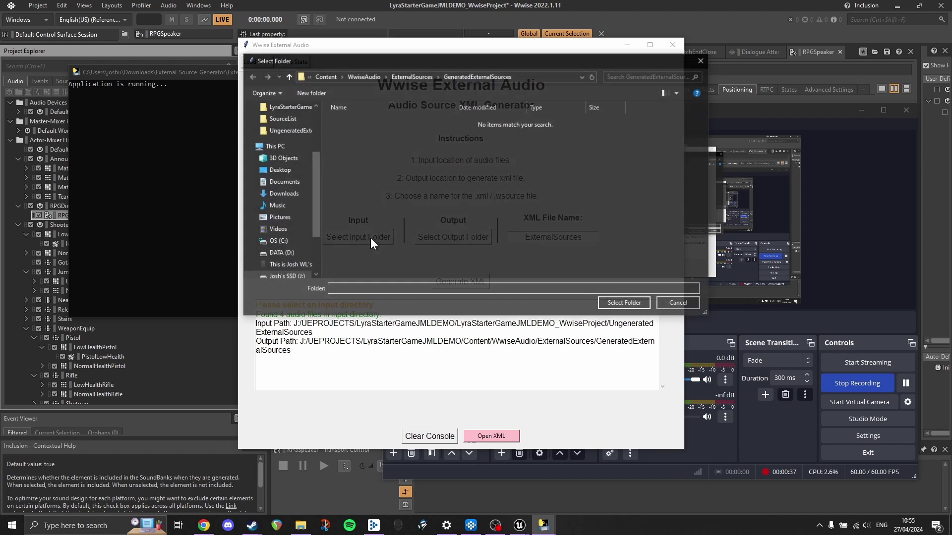
click(367, 75)
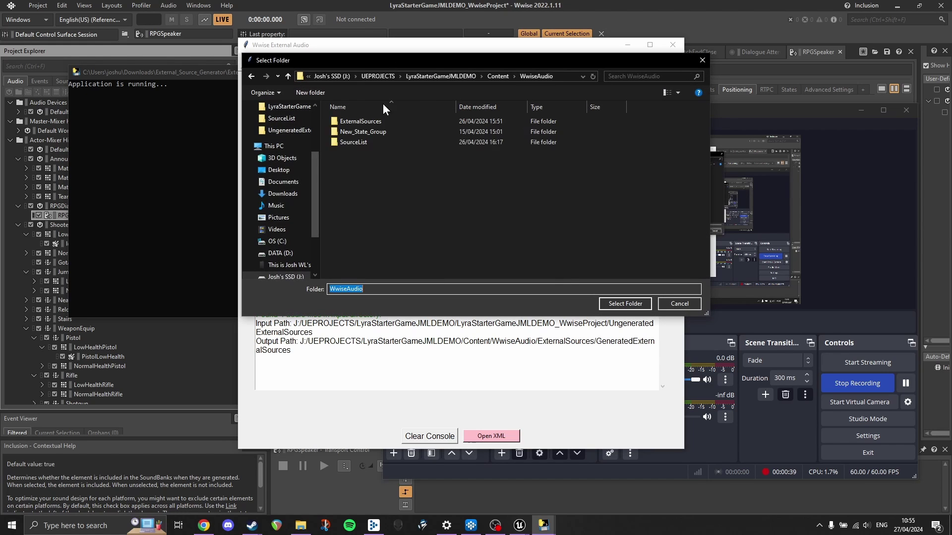
click(359, 76)
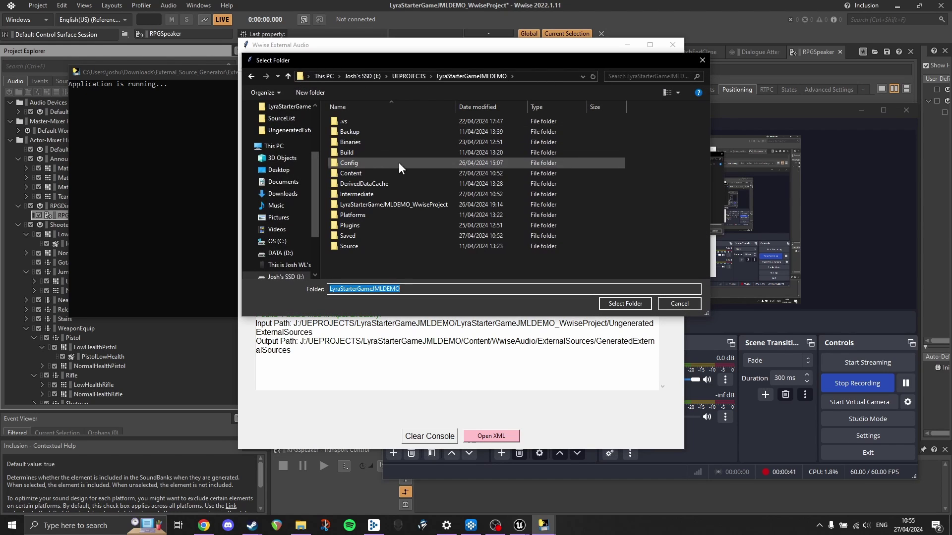
double_click(403, 200)
scroll(399, 190, down, 3)
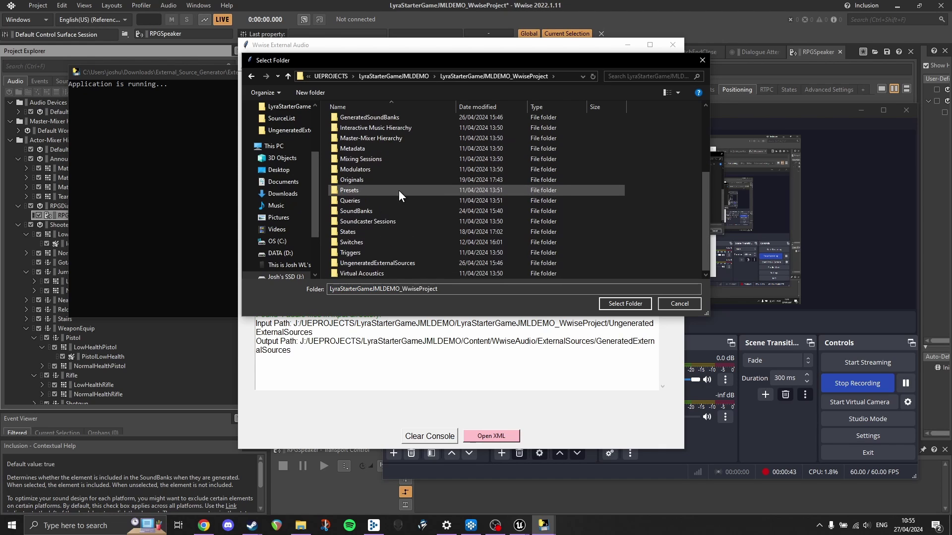
double_click(399, 264)
click(624, 303)
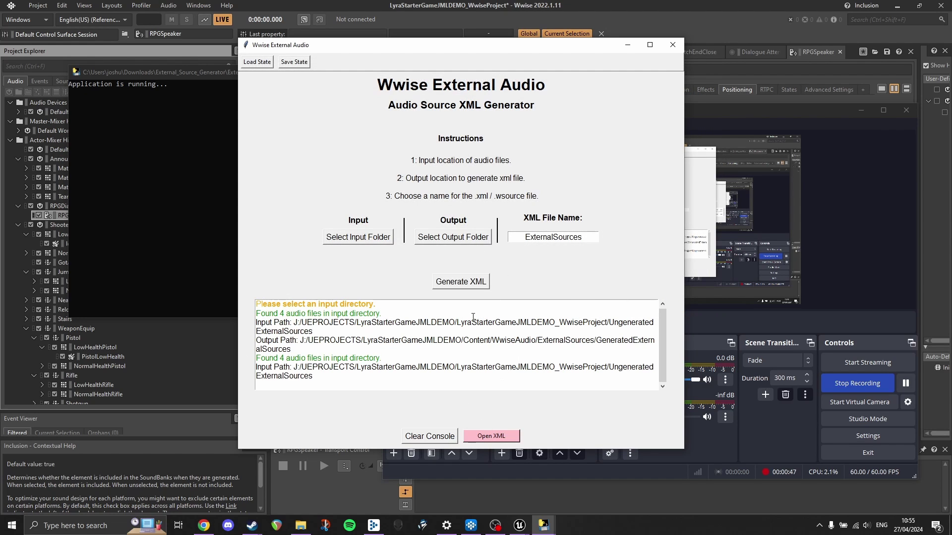
Step: Set the generator's output folder to LyraStarterGameJMLDEMO/Content/WwiseAudio/SourceList
click(479, 238)
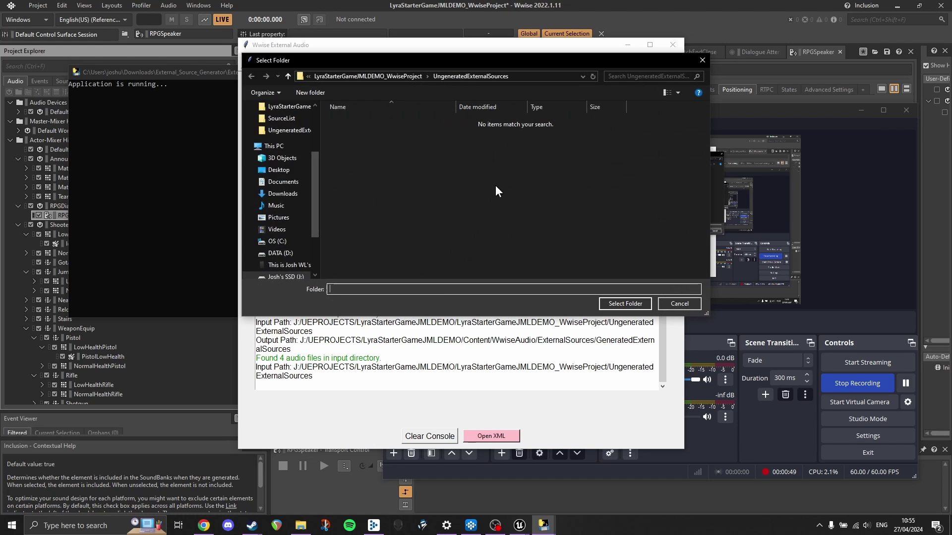
click(378, 78)
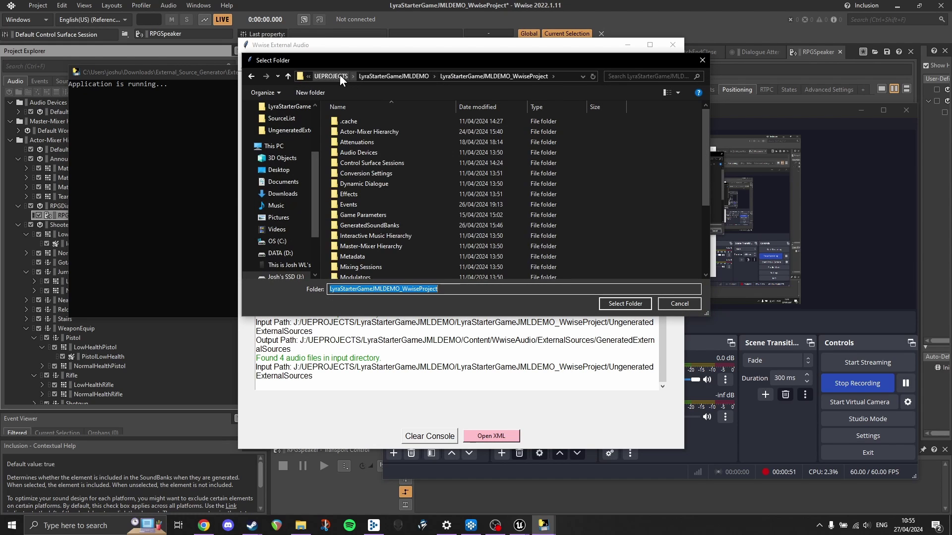
click(372, 75)
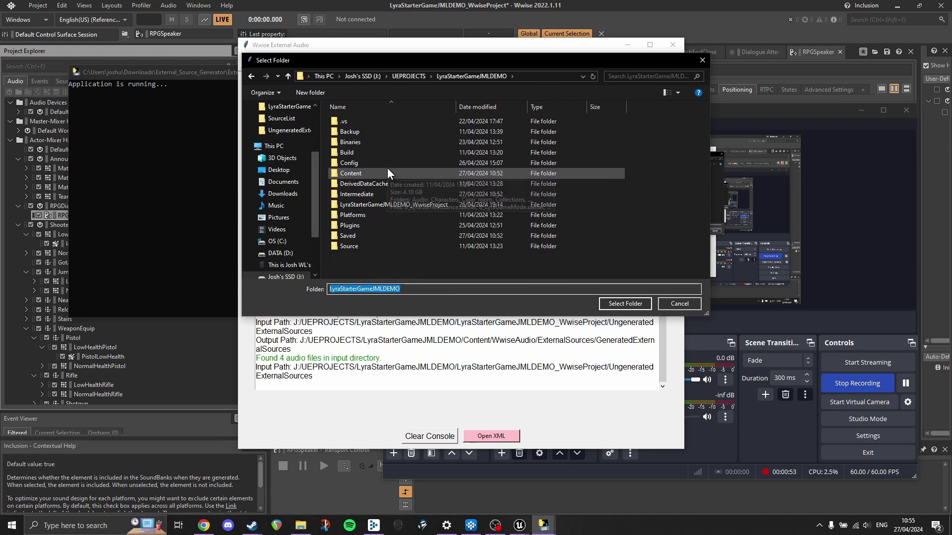
double_click(388, 168)
scroll(397, 198, down, 5)
double_click(392, 273)
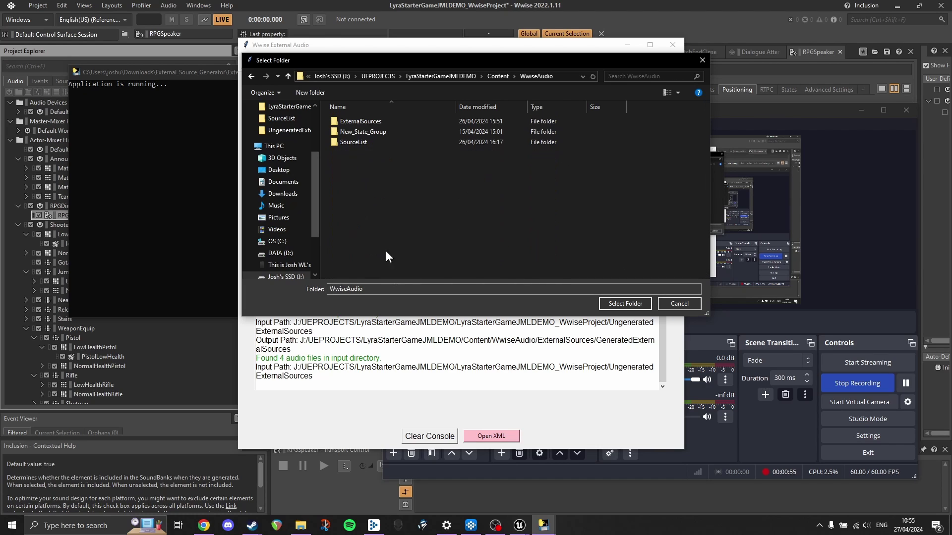
double_click(364, 146)
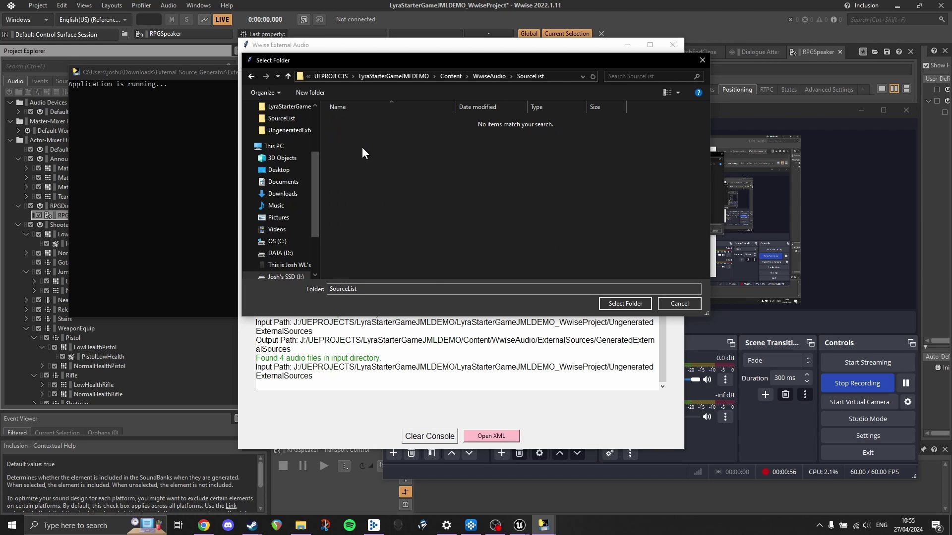
click(624, 305)
Step: Name the XML file ExternalSources and generate it
double_click(553, 237)
key(BackSpace)
text(External)
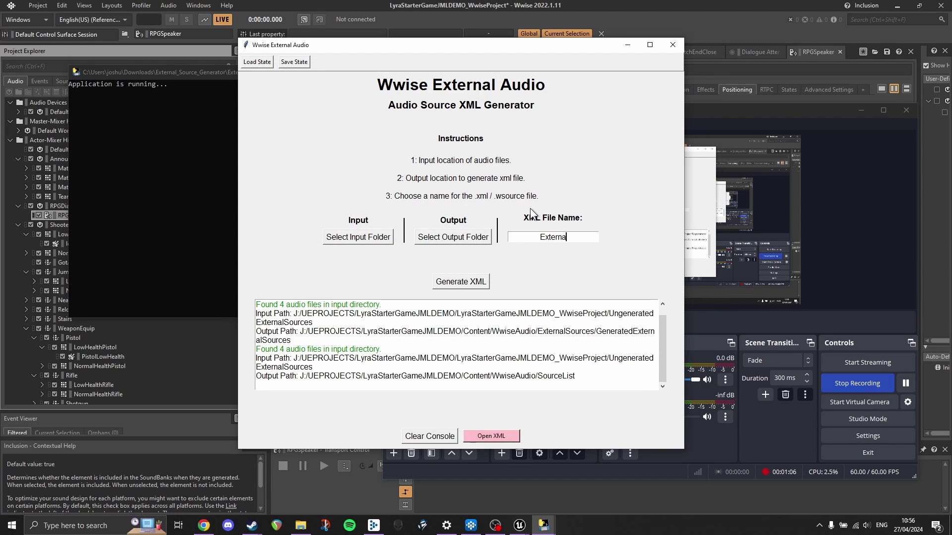
text(Sources)
click(448, 282)
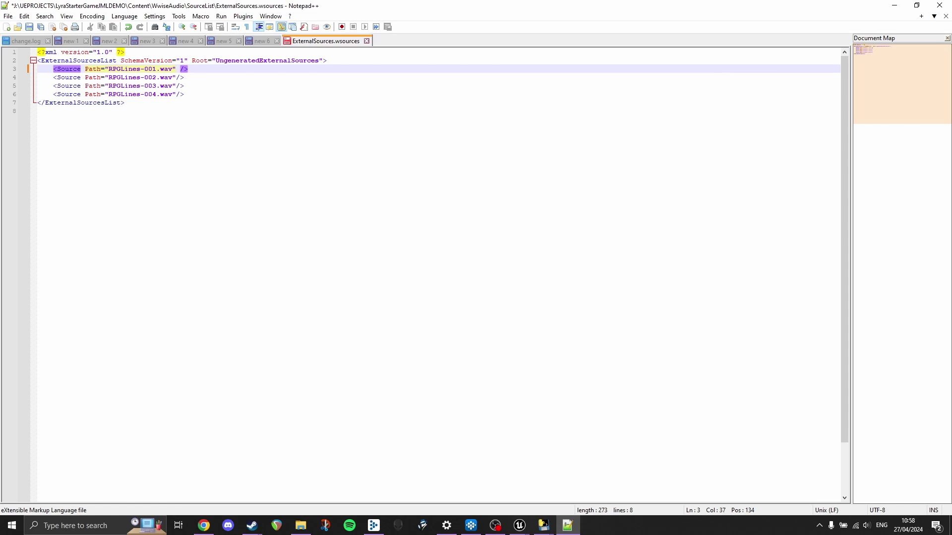
Step: In Notepad++, add the attribute Conversion = "PCM" to the RPGLines-001.wav source line of ExternalSources.wsources
text(Conversi)
text(on = )
text("")
text(PCM)
click(243, 149)
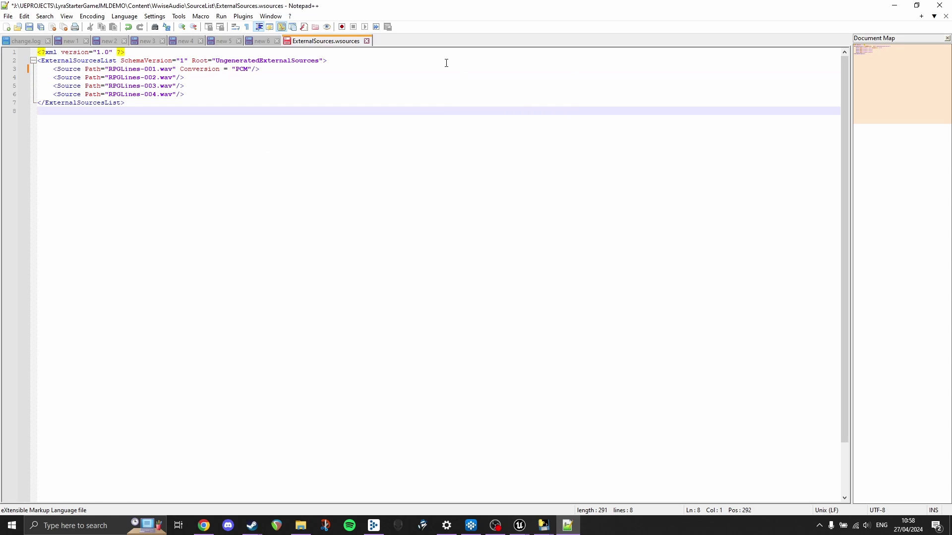
Step: Remove the PCM conversion setting from the RPGLines-001.wav source line
click(255, 73)
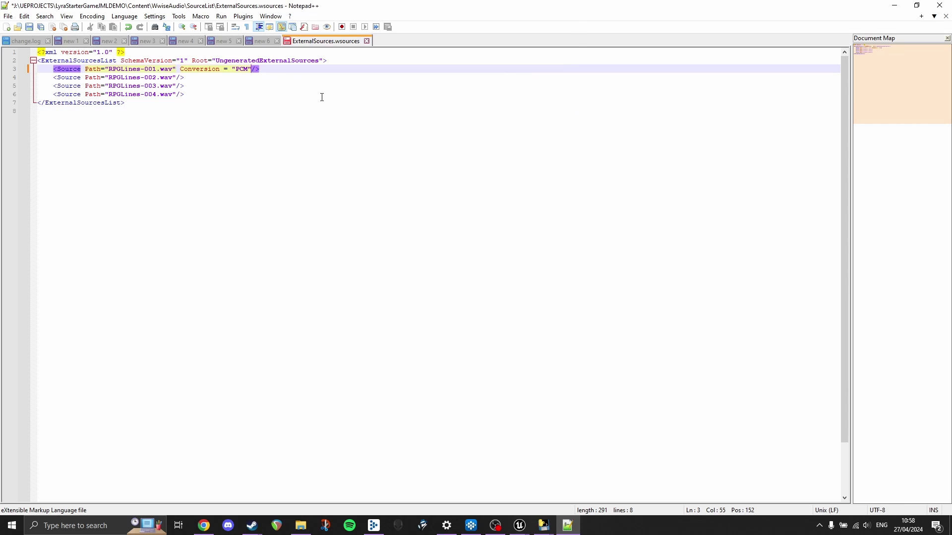
key(BackSpace)
key(BackSpace)
key(BackSpace)
key(BackSpace)
key(BackSpace)
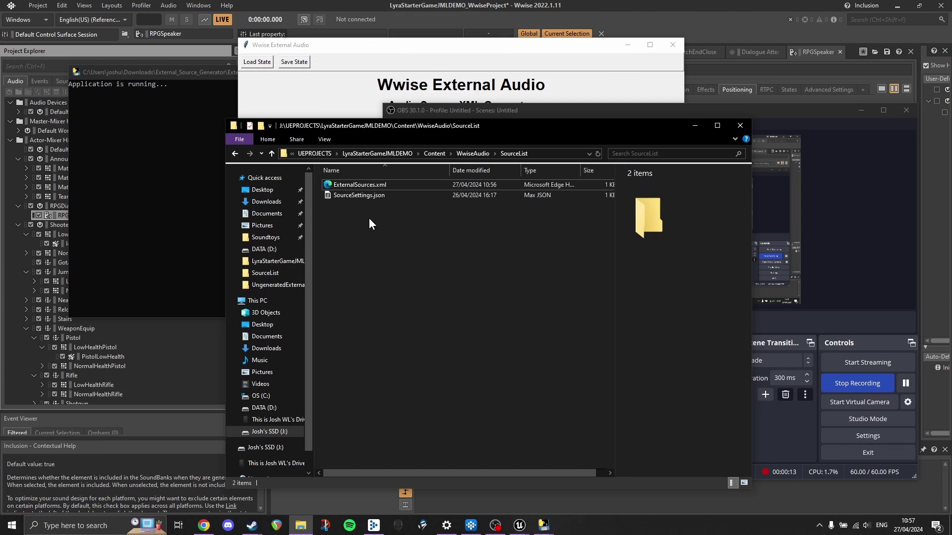
Step: In File Explorer's SourceList folder, rename ExternalSources.xml to ExternalSources.wsources and accept the extension change
right_click(378, 183)
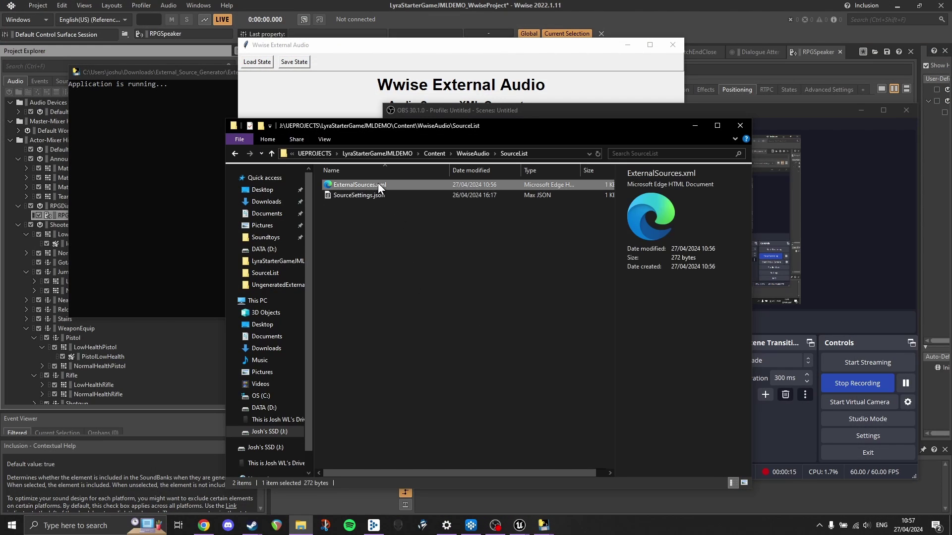
click(296, 397)
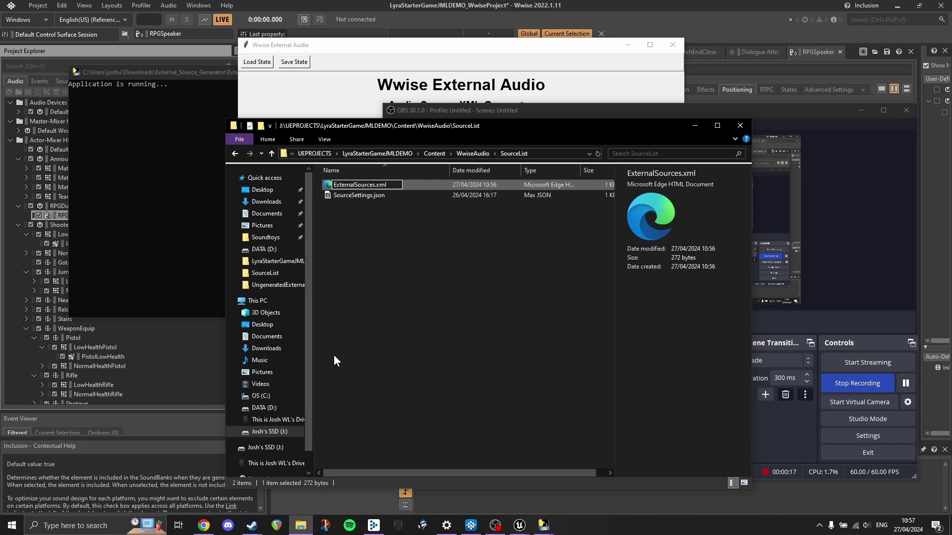
key(Right)
key(Right)
key(Right)
key(BackSpace)
key(BackSpace)
key(BackSpace)
text(wsources)
key(Return)
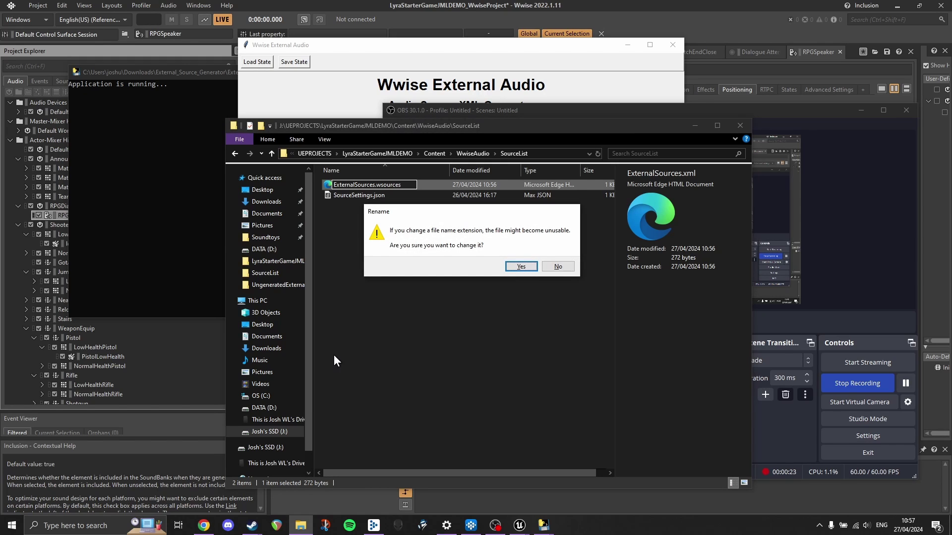
key(Return)
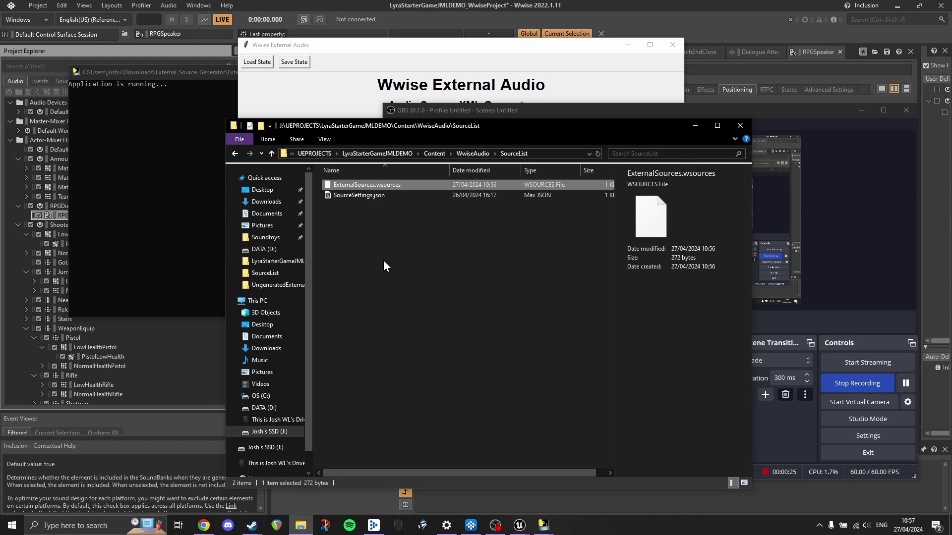
click(384, 262)
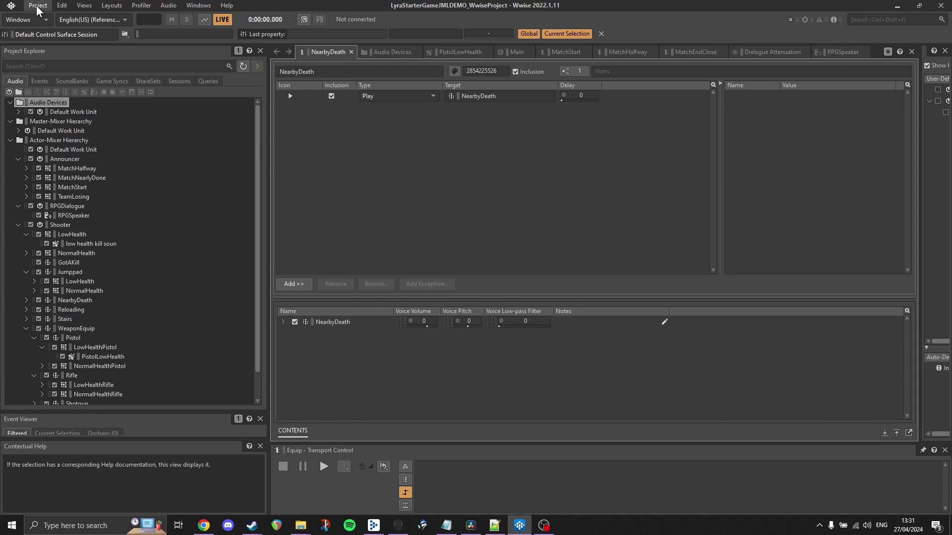
Step: Review the External Sources input and output paths in the Wwise project settings, then close the settings
click(37, 5)
click(97, 171)
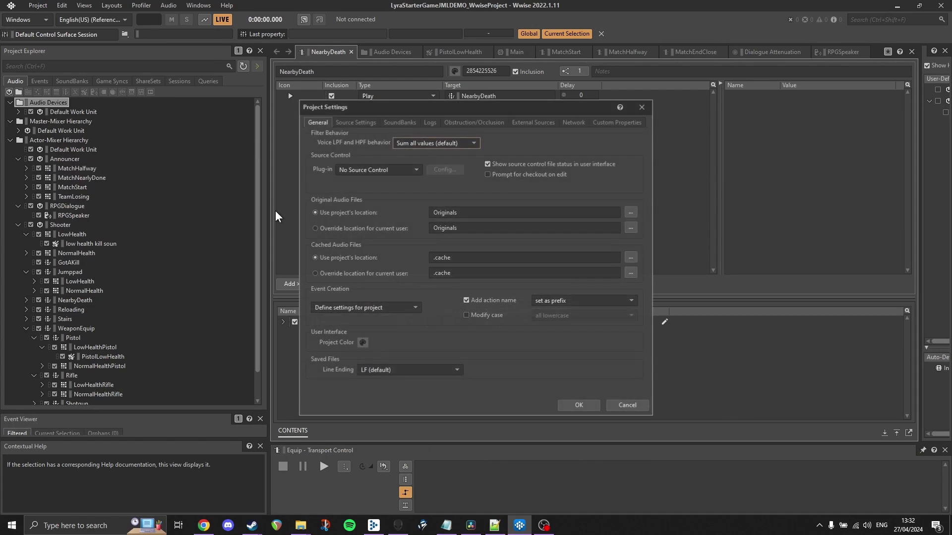
click(533, 122)
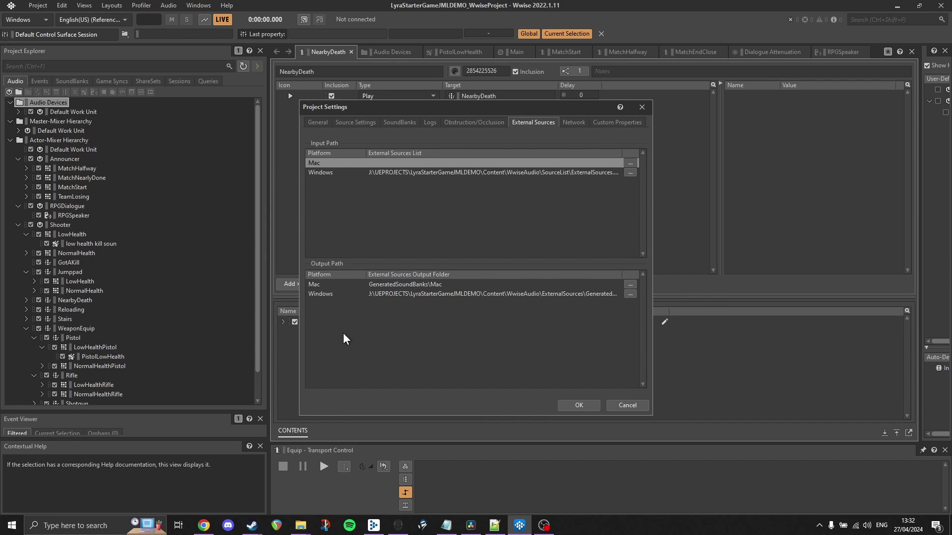
click(568, 407)
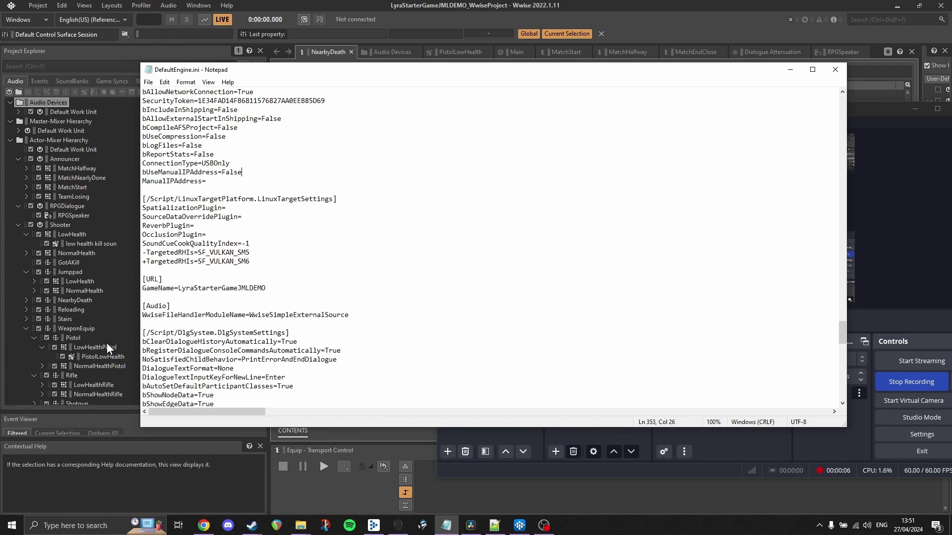
Step: Examine the [Audio] section of DefaultEngine.ini, highlighting the line WwiseFileHandlerModuleName=WwiseSimpleExternalSource
drag(345, 315, 137, 308)
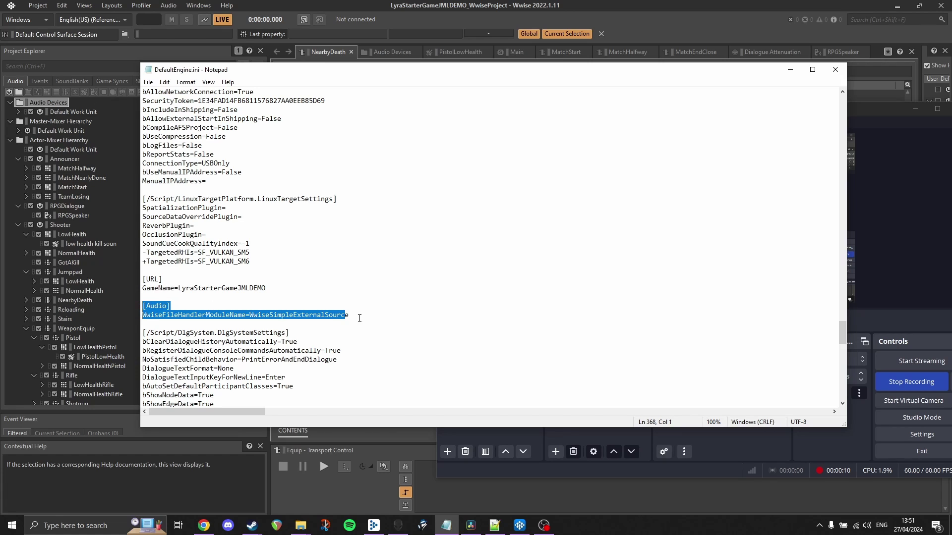
drag(359, 319, 143, 297)
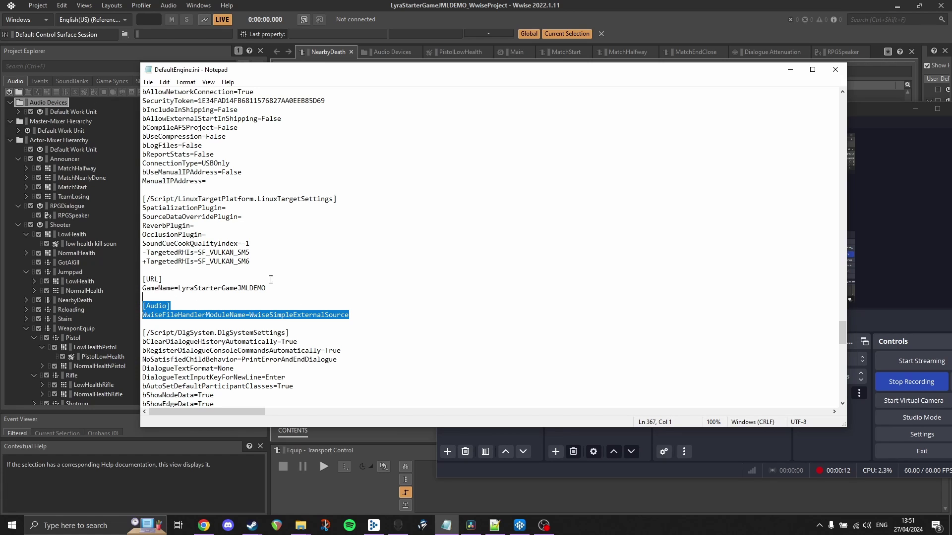
click(409, 236)
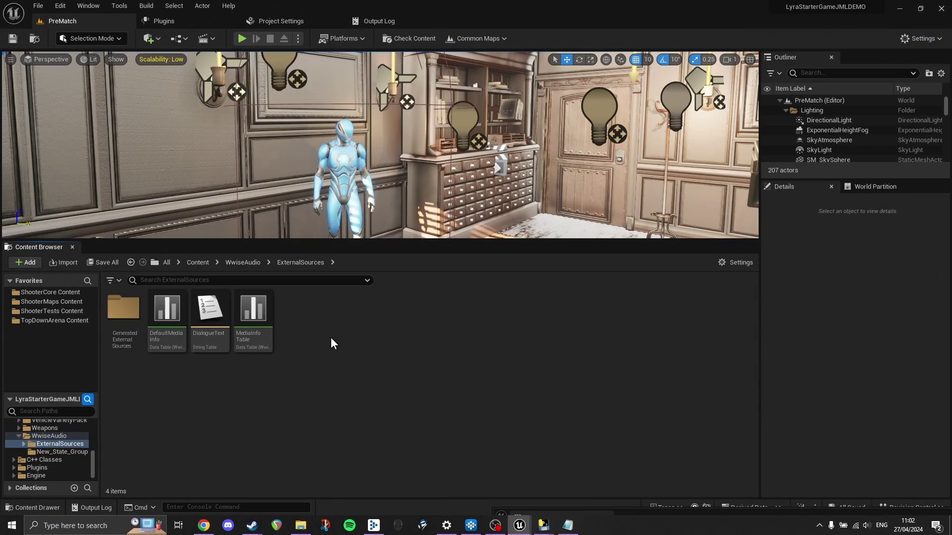
Step: Start a new Data Table in the ExternalSources folder and filter the row structures by "Exter"
right_click(331, 337)
mouse_move(433, 396)
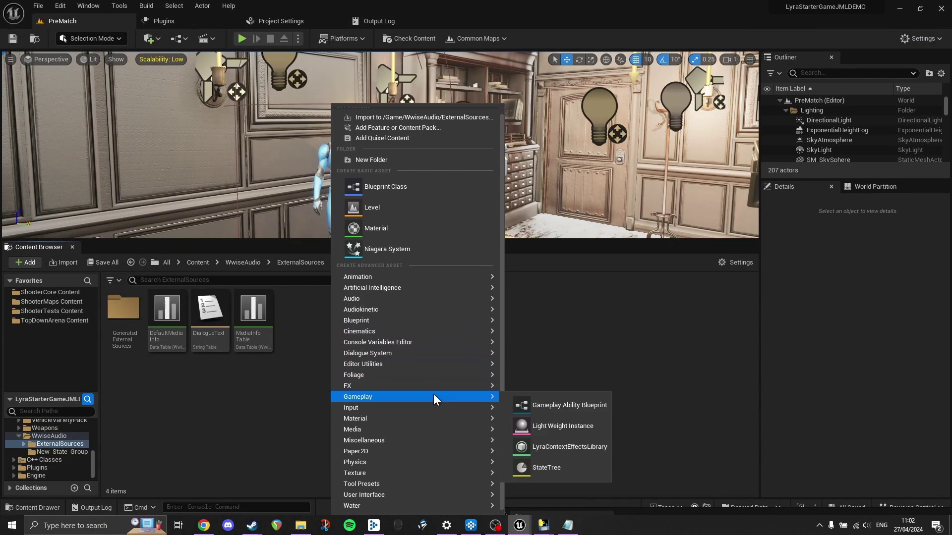
mouse_move(394, 440)
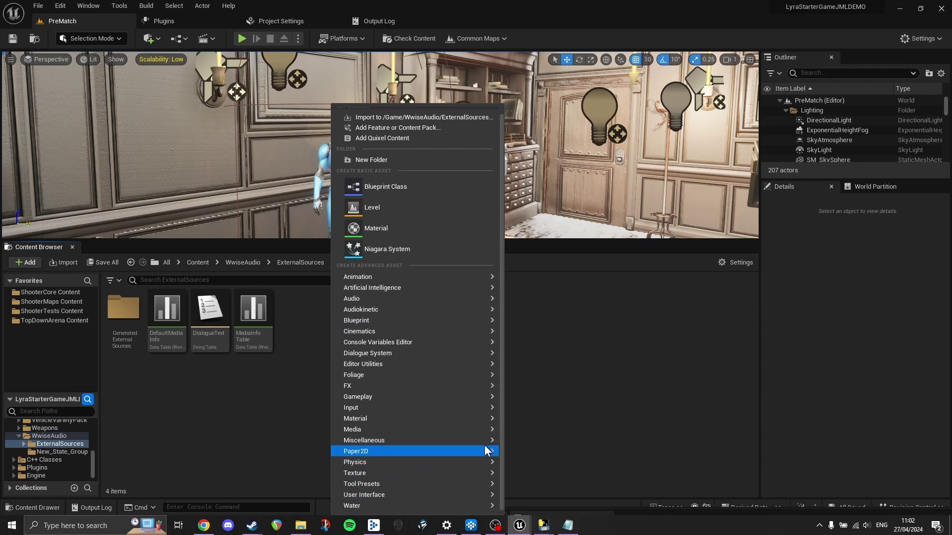
mouse_move(469, 441)
click(552, 329)
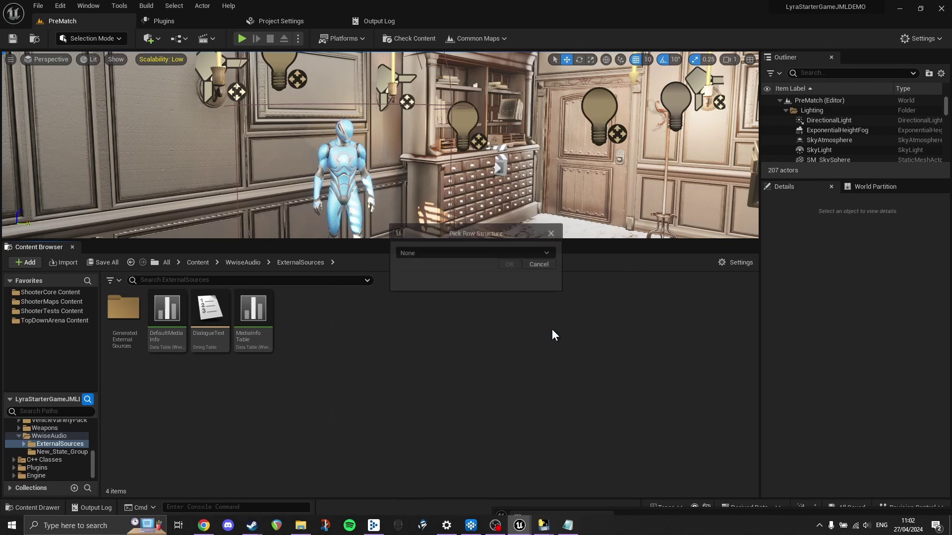
click(502, 256)
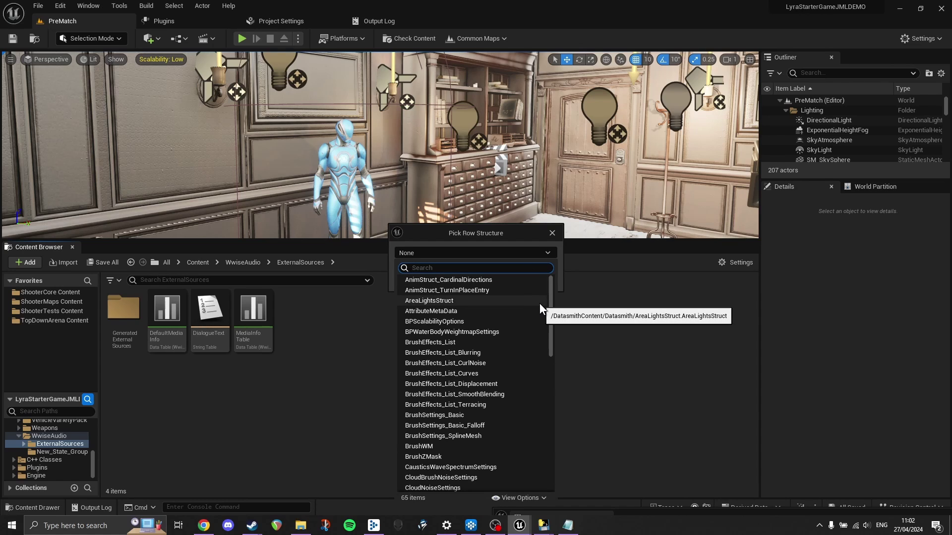
text(Exter)
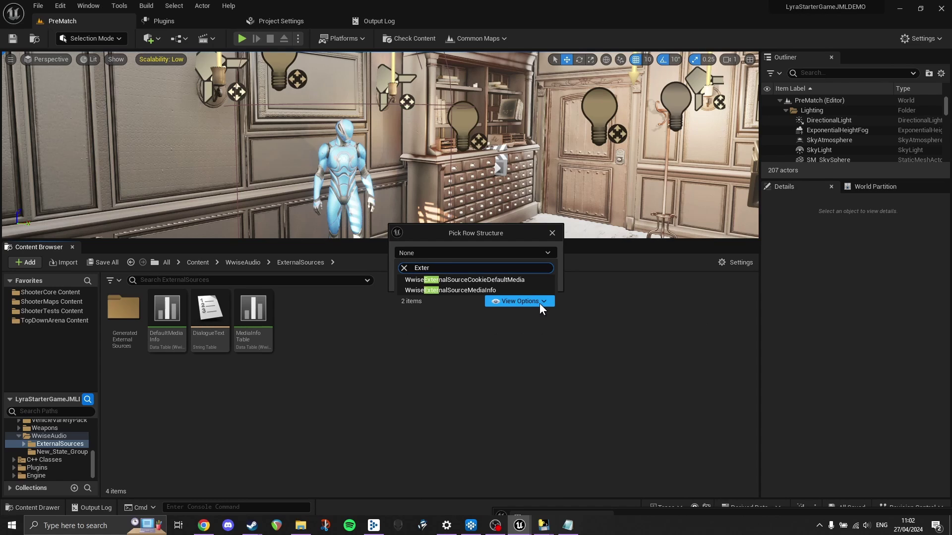
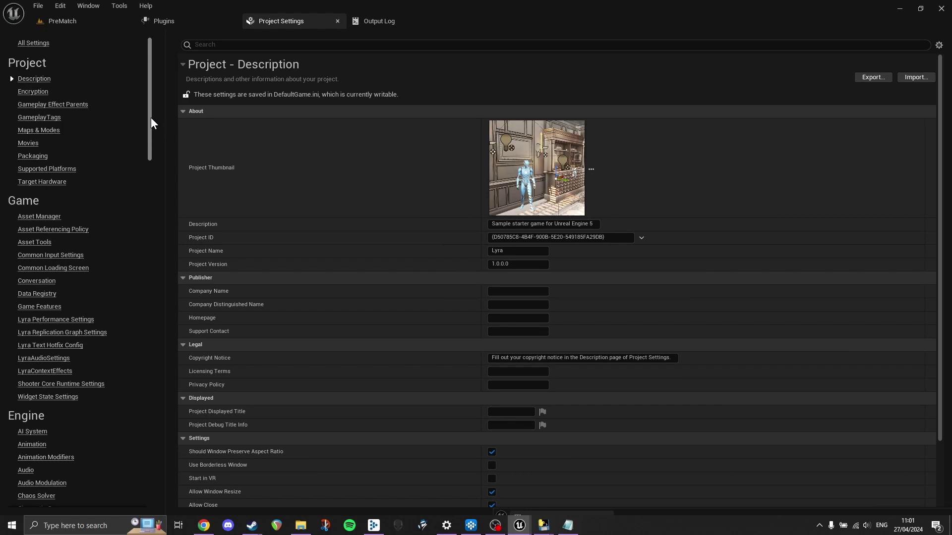
Step: Open the Wwise Simple External Source Settings page in the Project Settings
scroll(149, 133, down, 5)
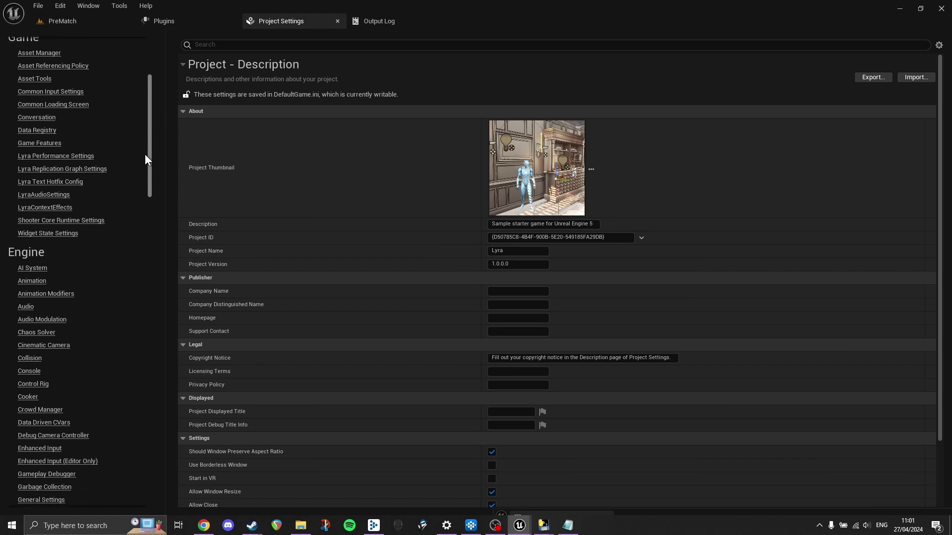
scroll(142, 114, up, 5)
scroll(143, 121, down, 15)
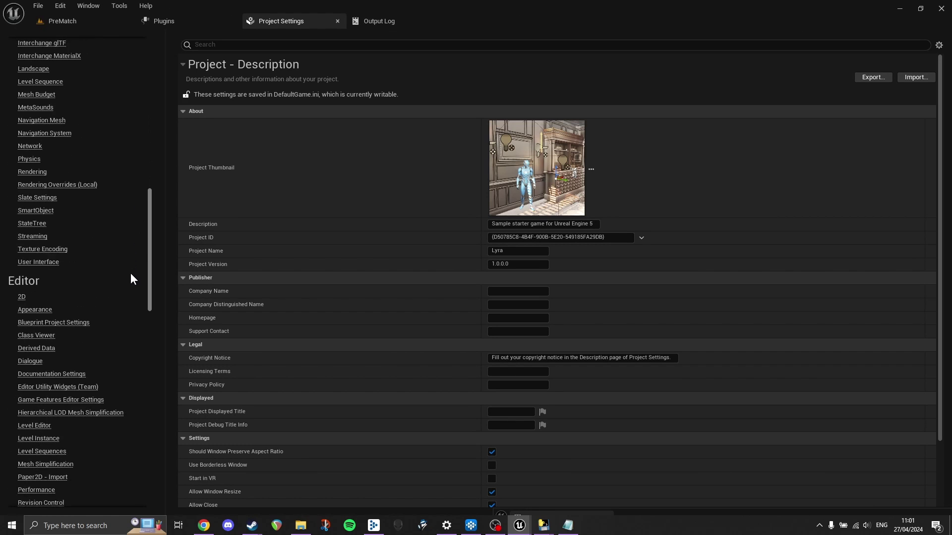
scroll(124, 386, down, 20)
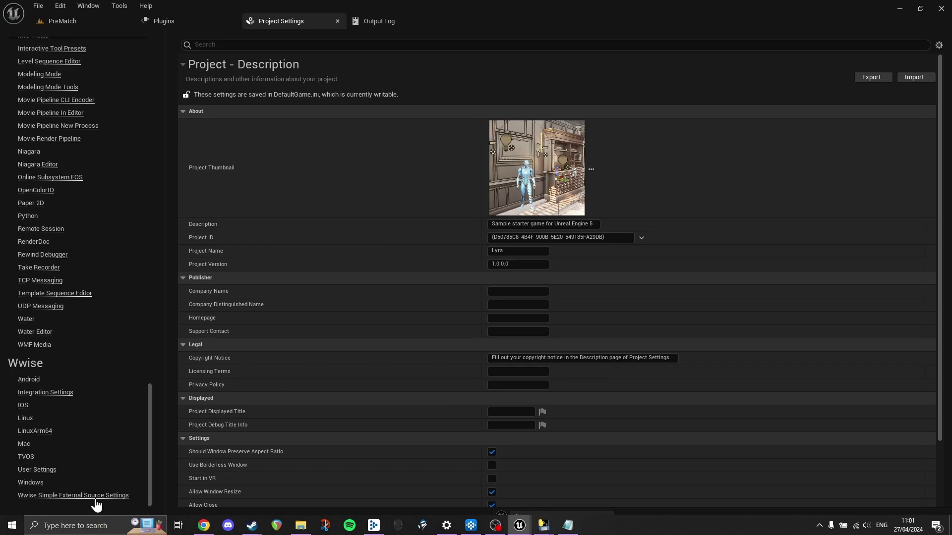
click(94, 496)
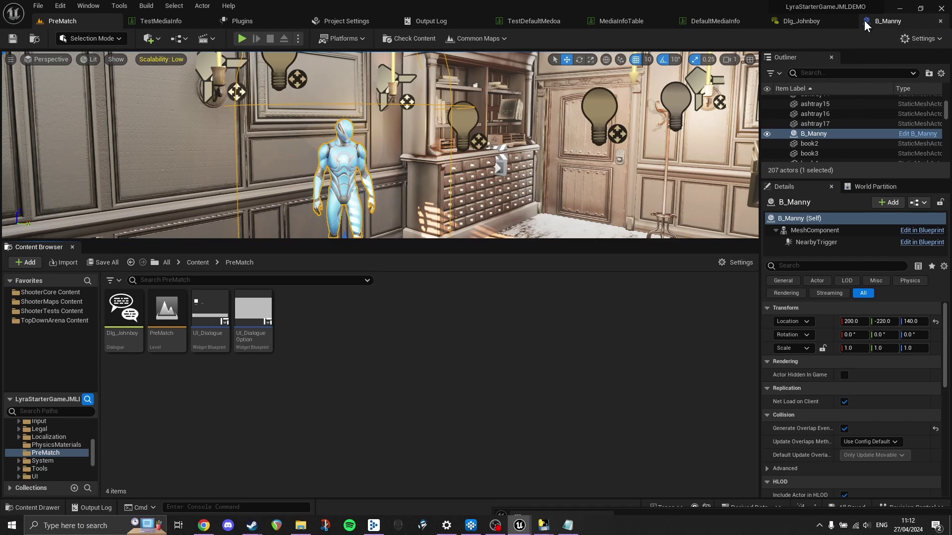
Step: In the Dlg_Johnboy dialogue, examine both enter events of the first Johnboy speech node, starting with MediaIDToSet
click(807, 23)
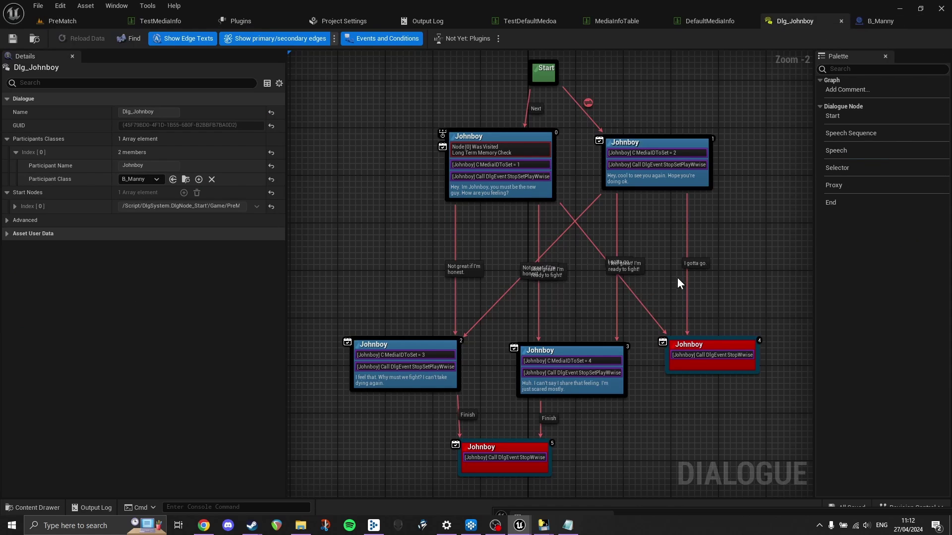
drag(743, 246, 709, 252)
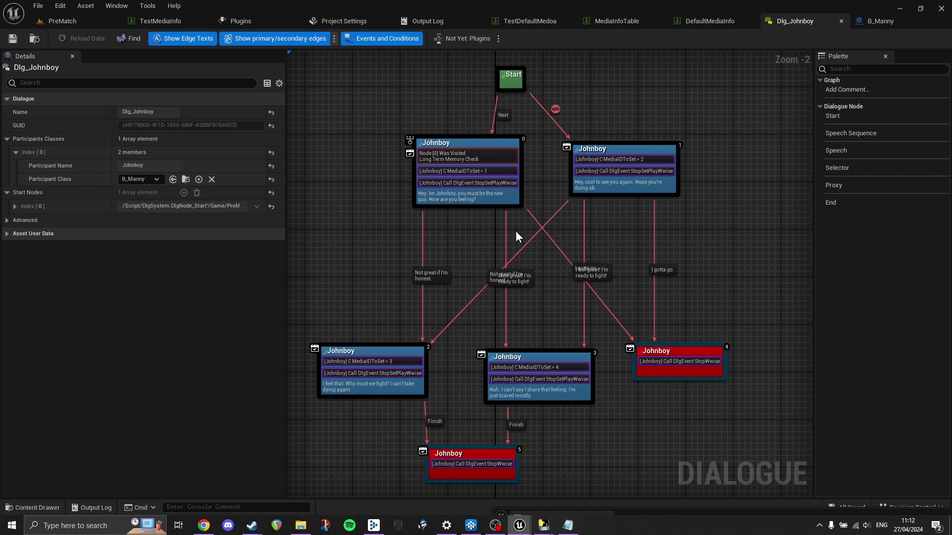
click(472, 197)
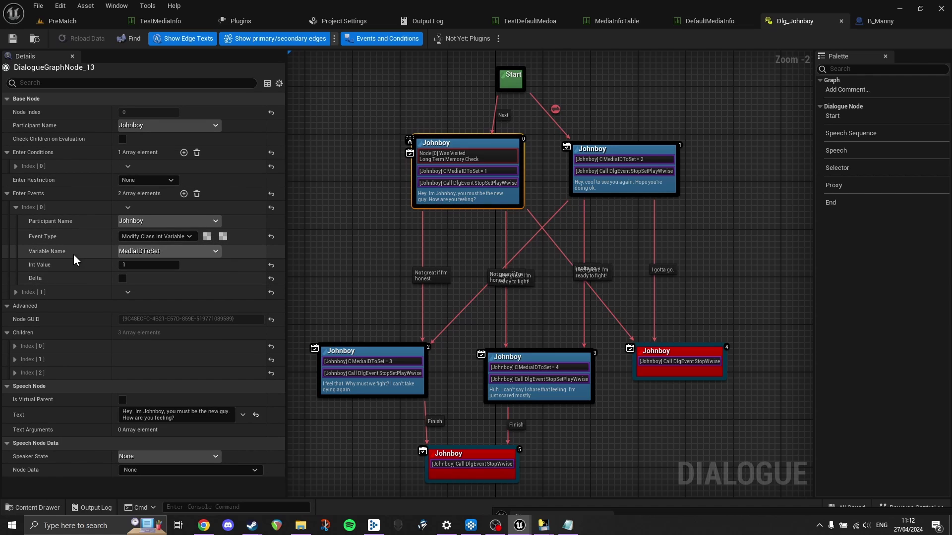
click(16, 292)
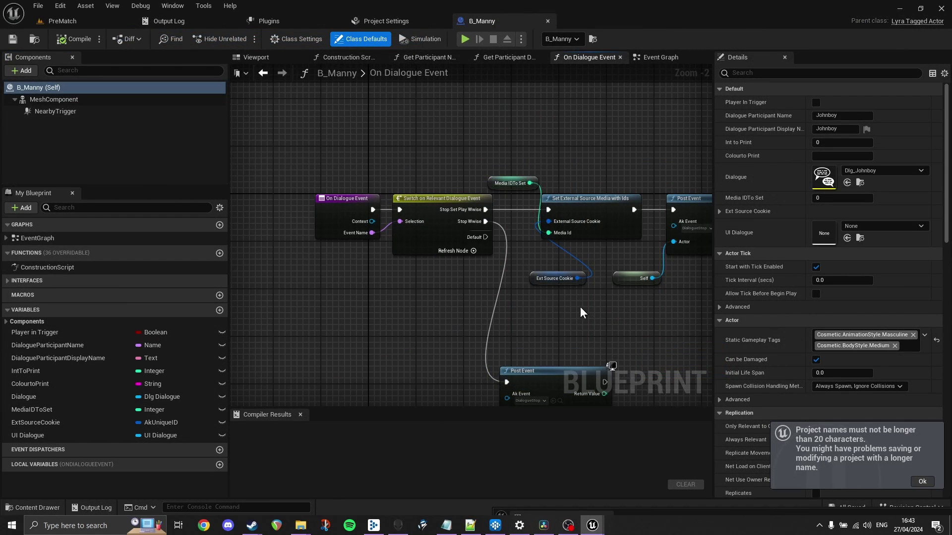
click(586, 209)
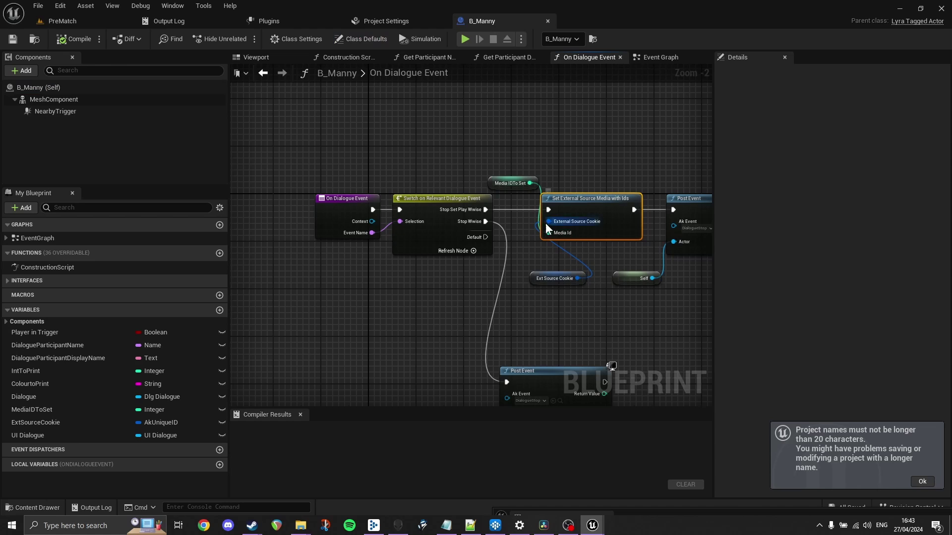
right_click(571, 157)
text(eterna)
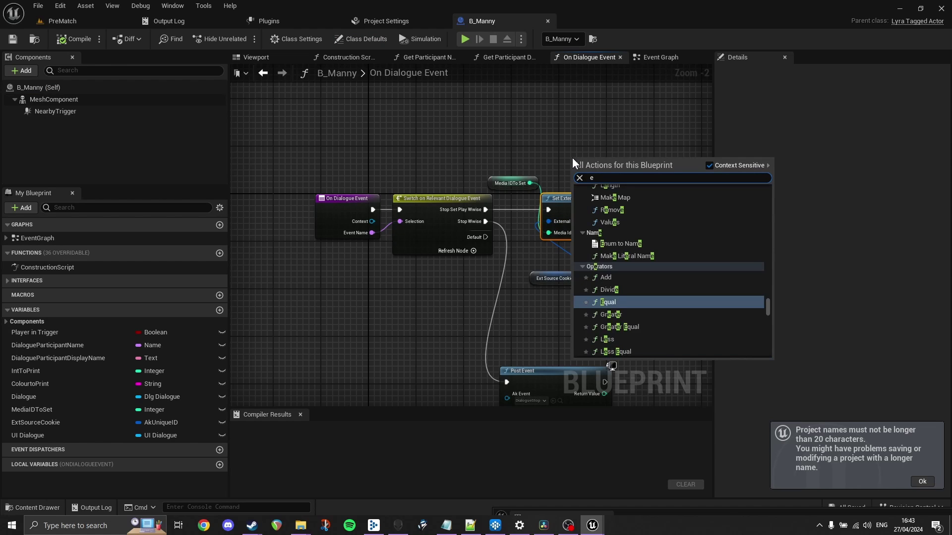
key(BackSpace)
key(BackSpace)
key(BackSpace)
key(BackSpace)
key(BackSpace)
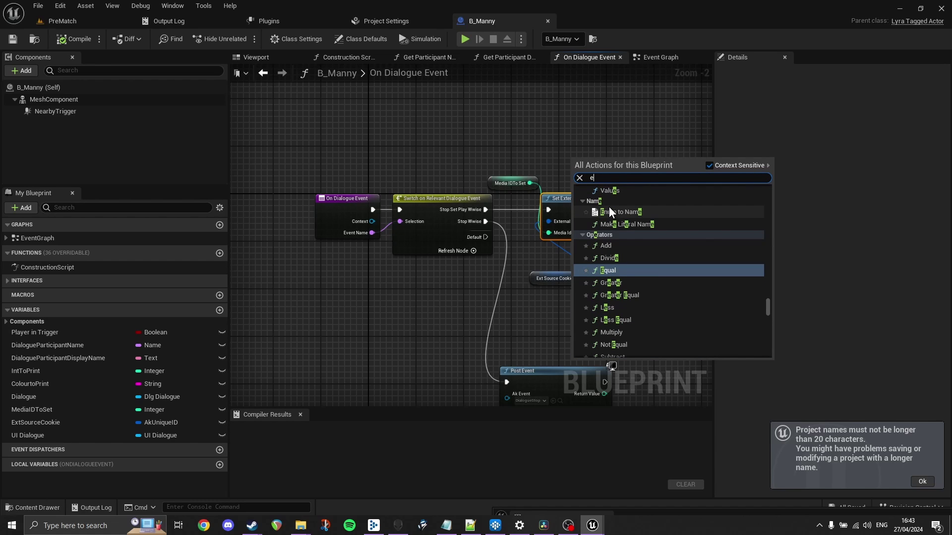
text(xe)
key(BackSpace)
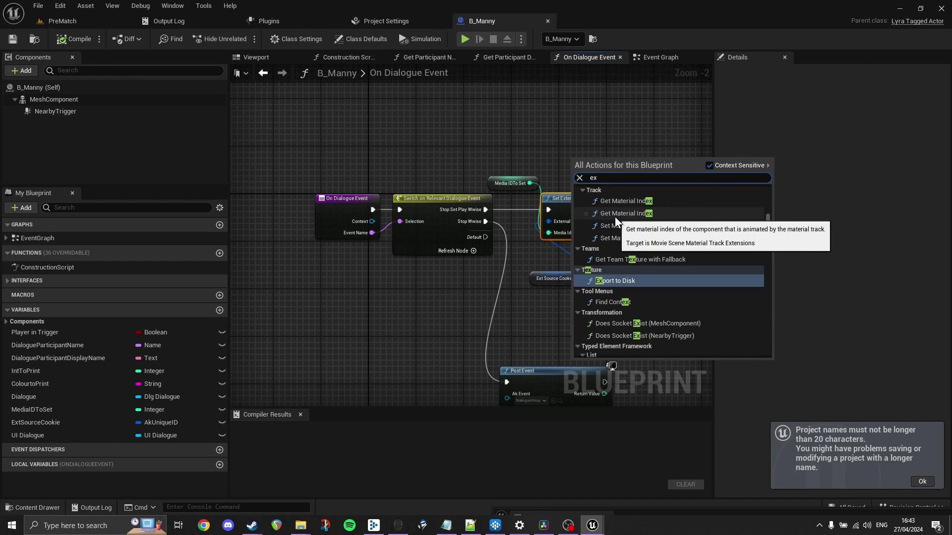
text(ter)
click(578, 159)
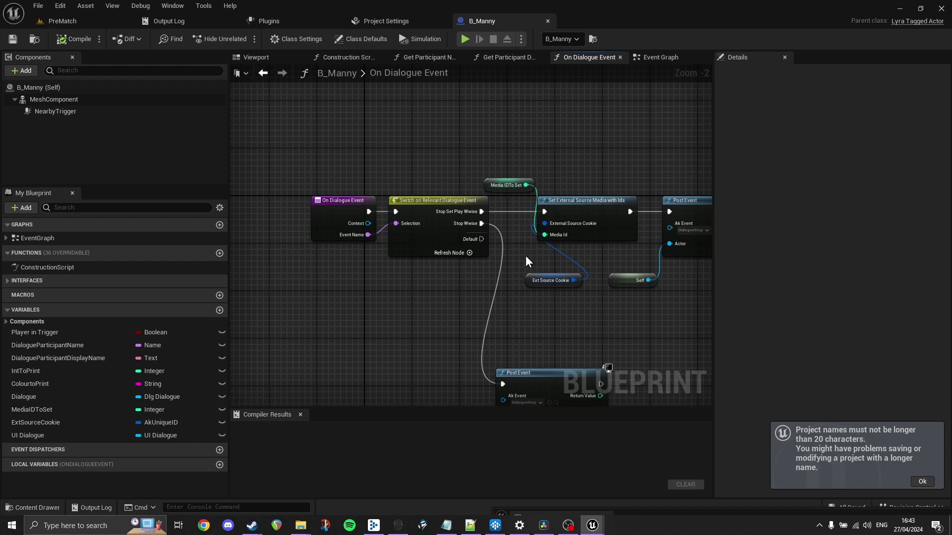
Step: Search B_Manny's On Dialogue Event graph actions for "external source" to review the Set External Source Media functions, without adding a node
right_click(558, 133)
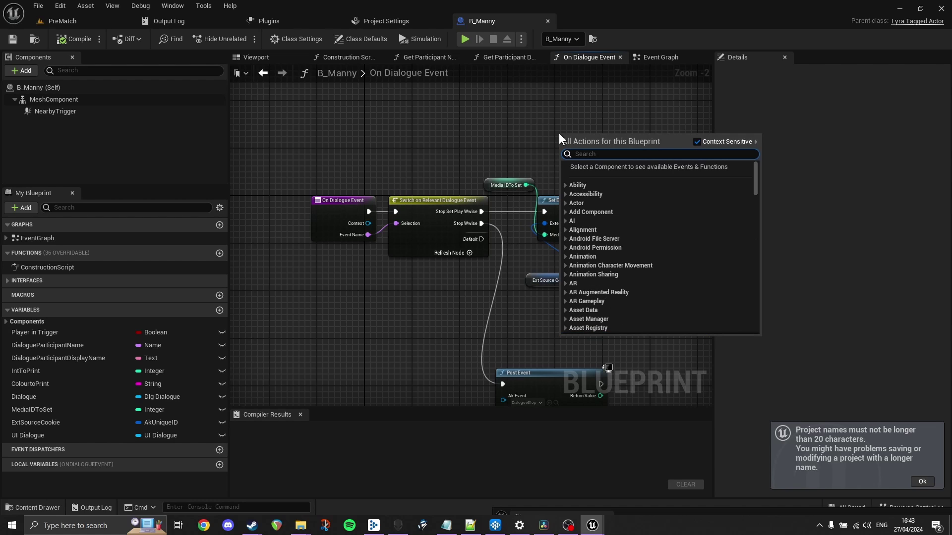
text(exte)
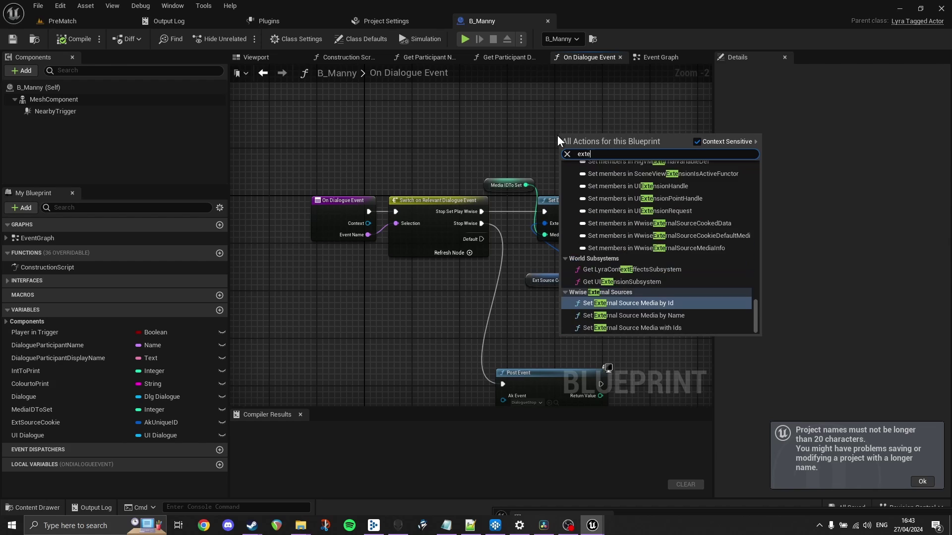
text(rn)
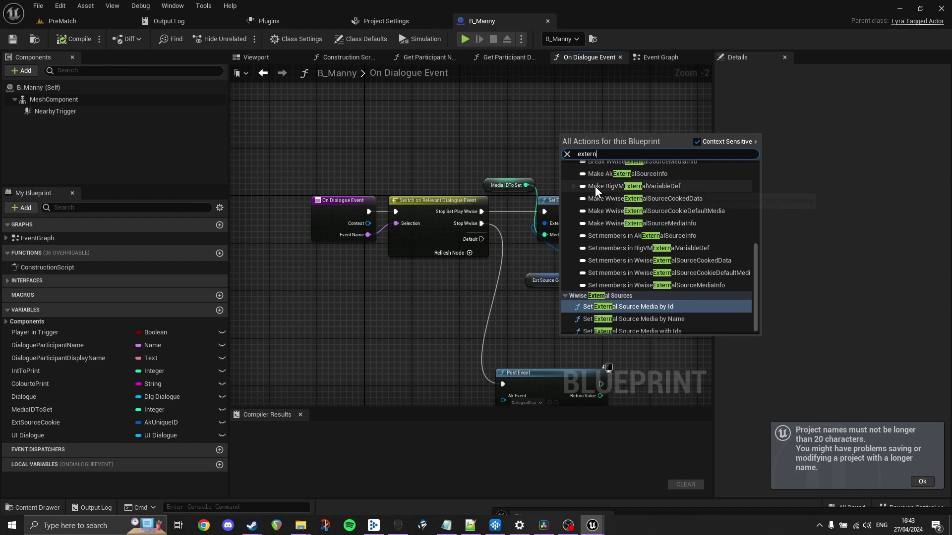
text(al)
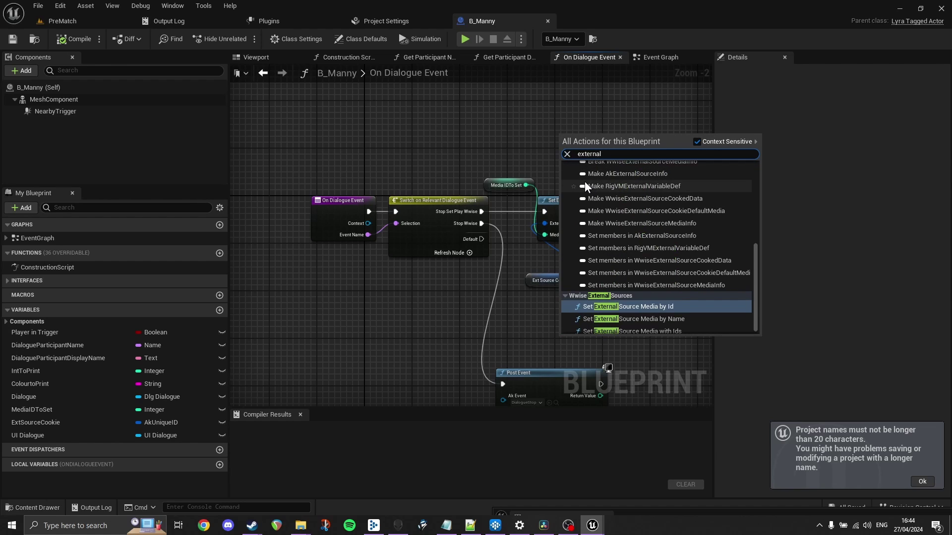
text( sourc)
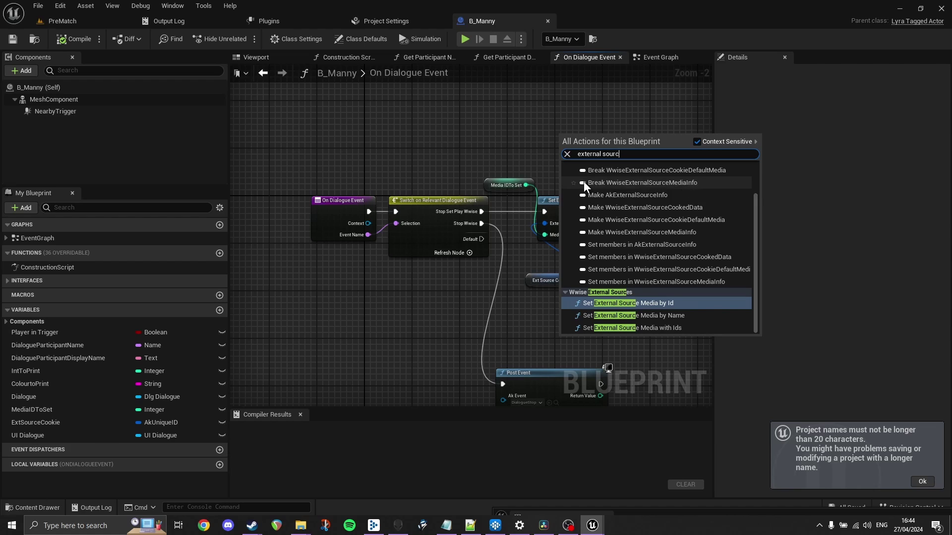
text(e by)
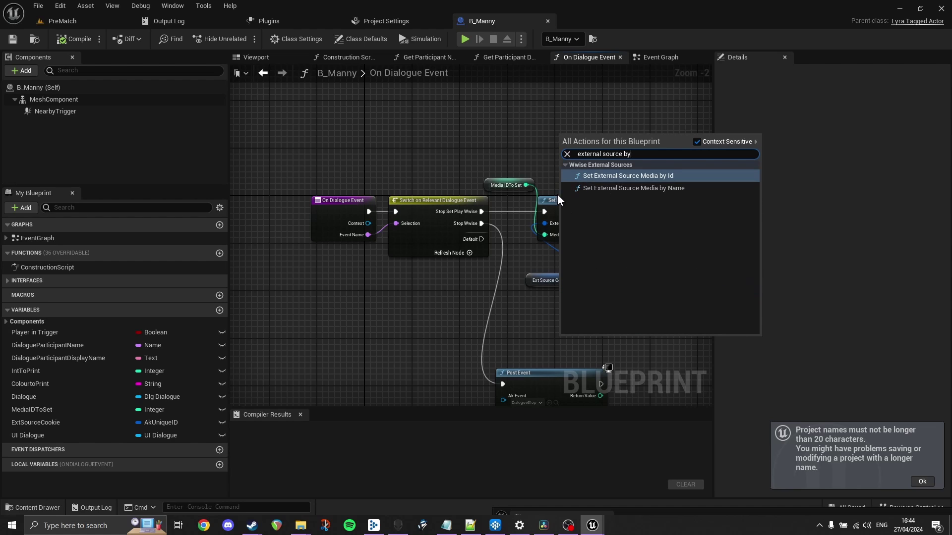
key(BackSpace)
key(BackSpace)
key(BackSpace)
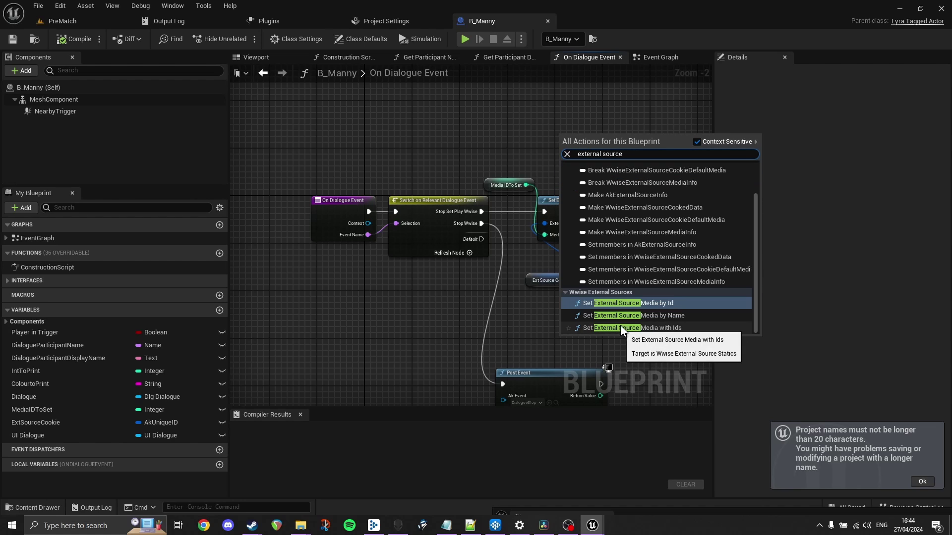
click(494, 136)
drag(534, 153, 432, 111)
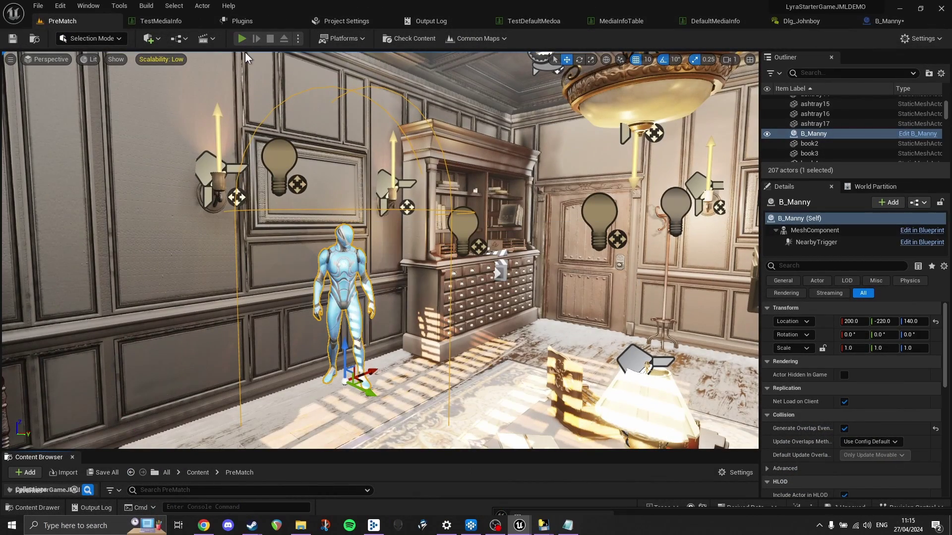
Step: Play-test the PreMatch level, answer Johnboy with "Not great if I'm honest", finish the dialogue and stop the session
click(242, 39)
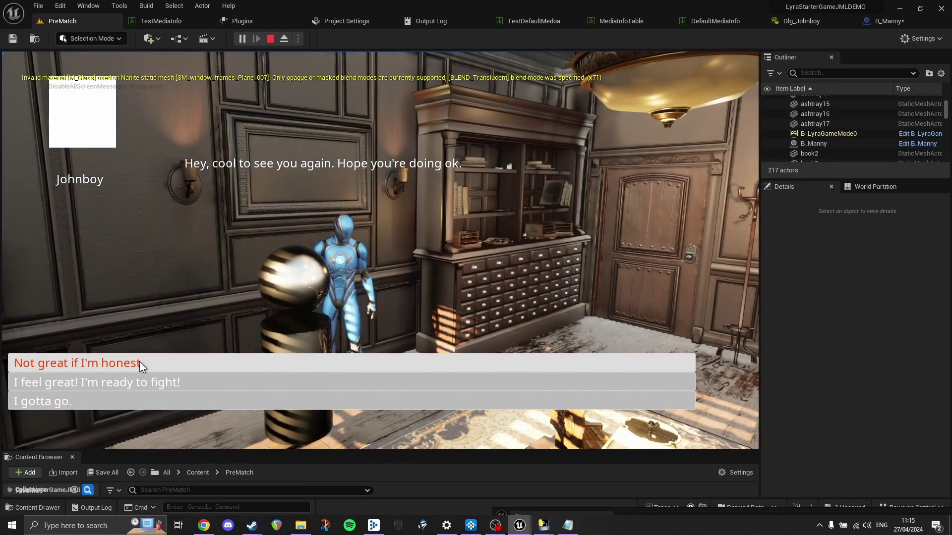
click(139, 361)
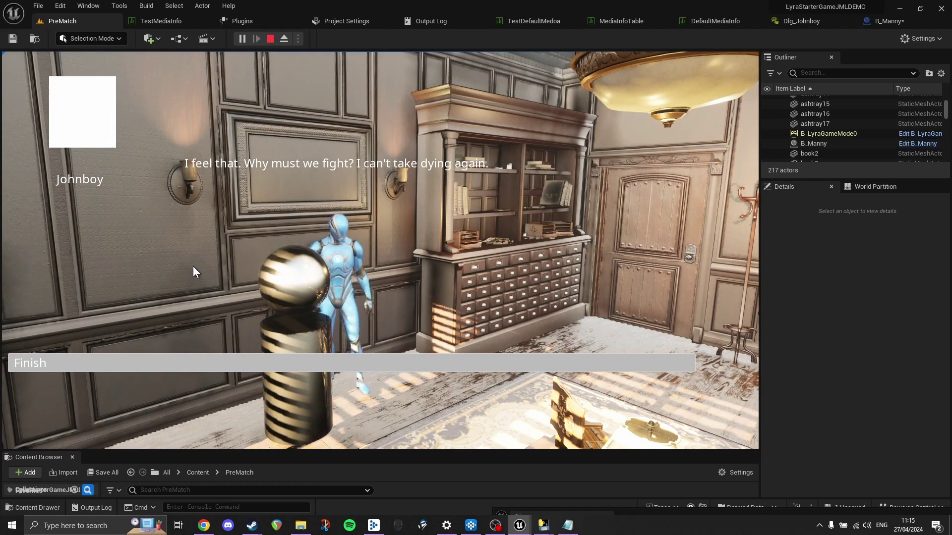
click(114, 362)
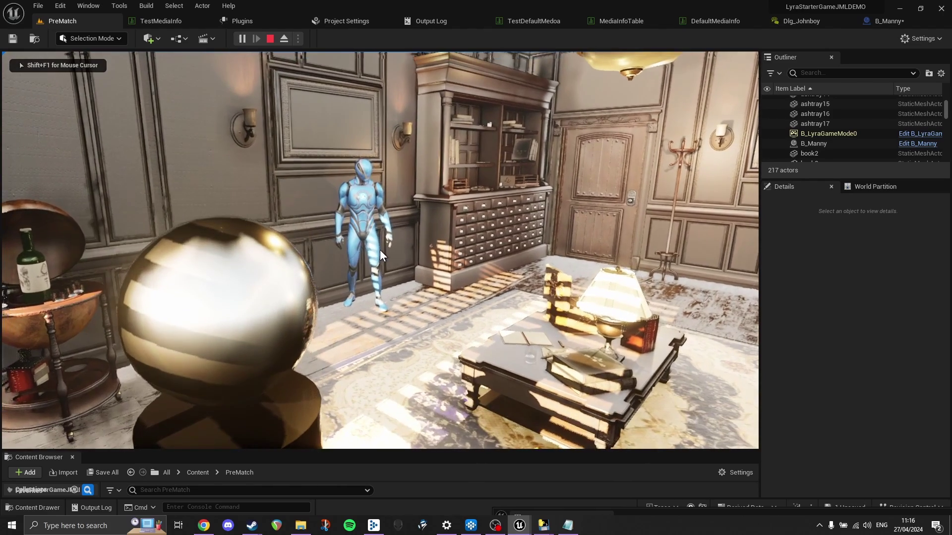
key(Escape)
click(385, 276)
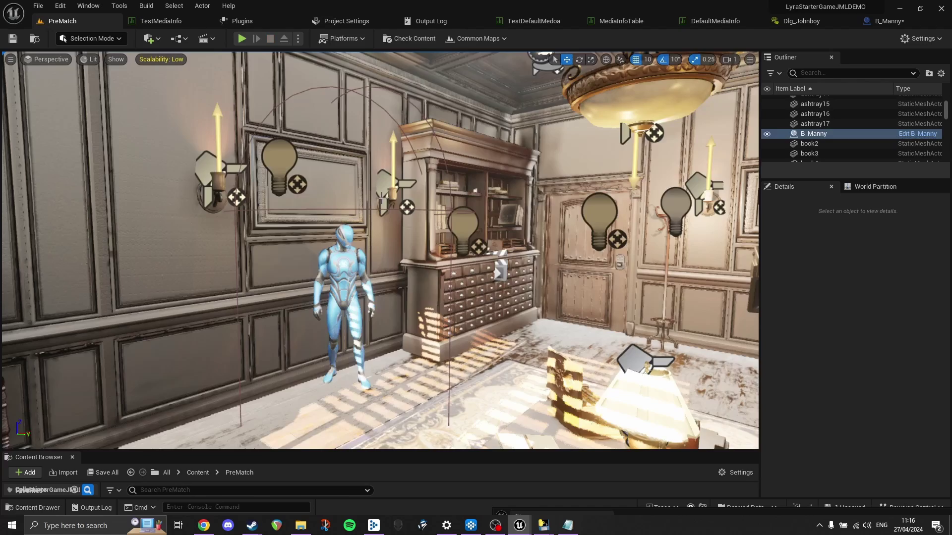